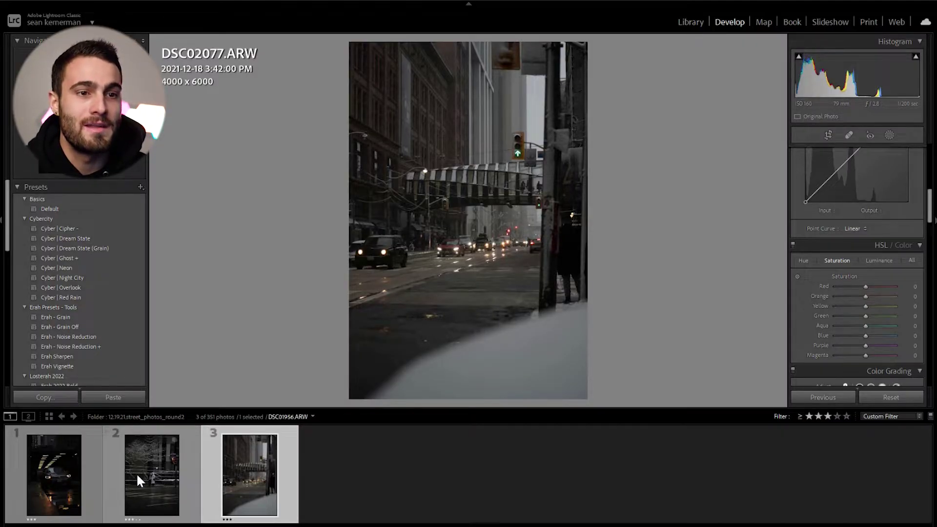
Start cropping the car photo DSC01934.ARW, rotate it about 2.28 degrees clockwise, and choose the 16 x 9 aspect ratio
left_click(154, 472)
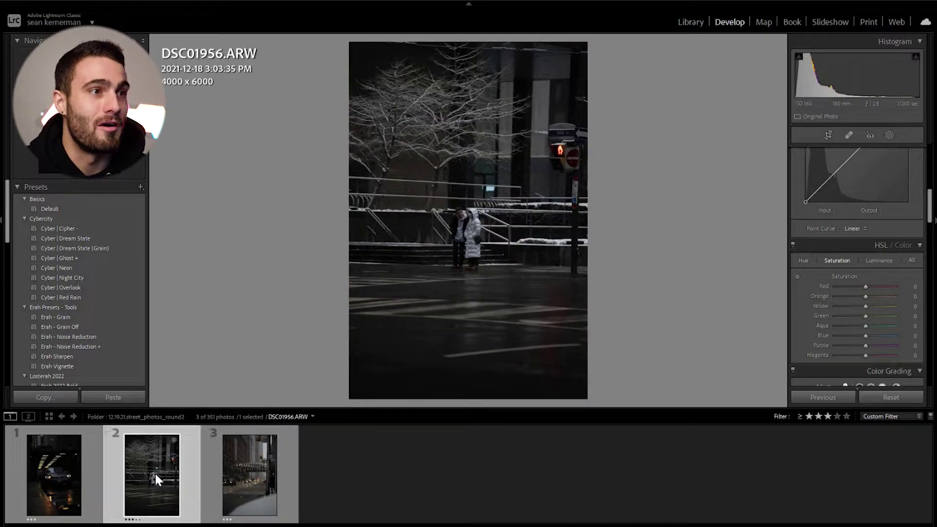
left_click(53, 483)
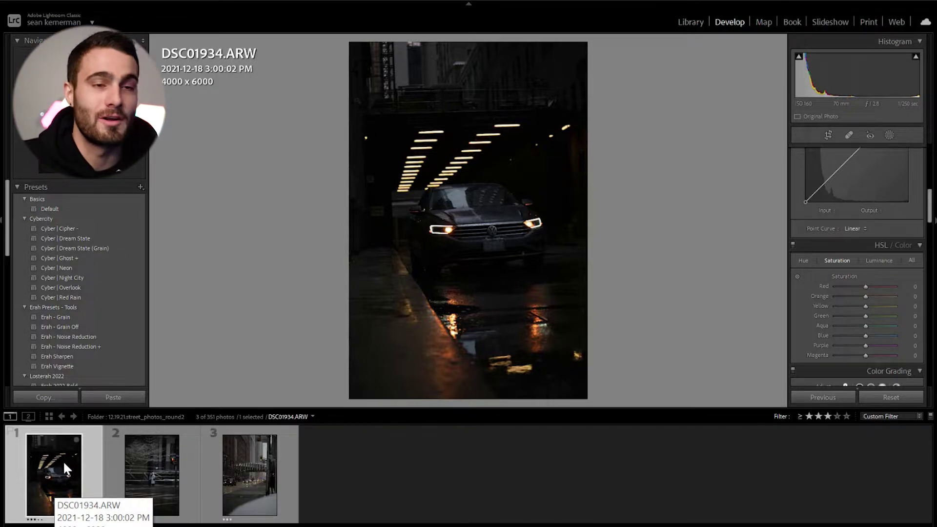
scroll(810, 256, "up", 5)
left_click(829, 135)
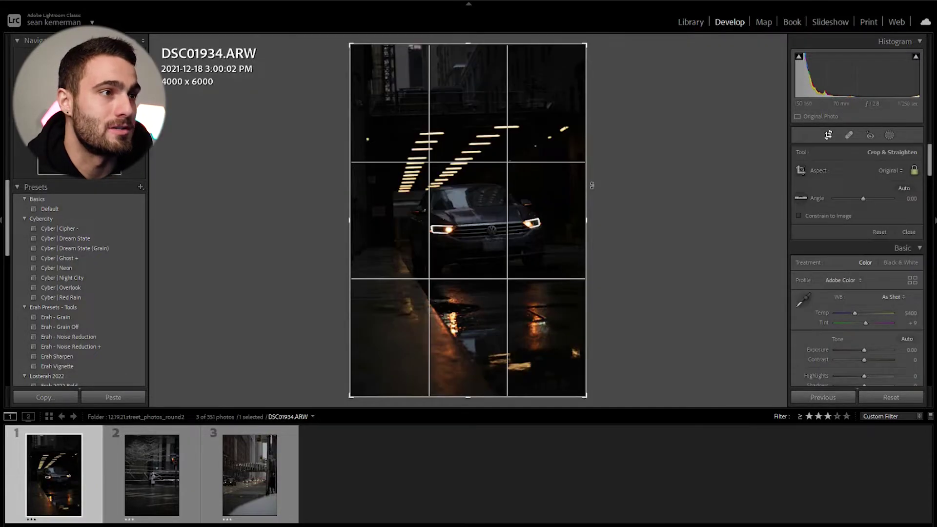
left_click_drag(589, 186, 608, 190)
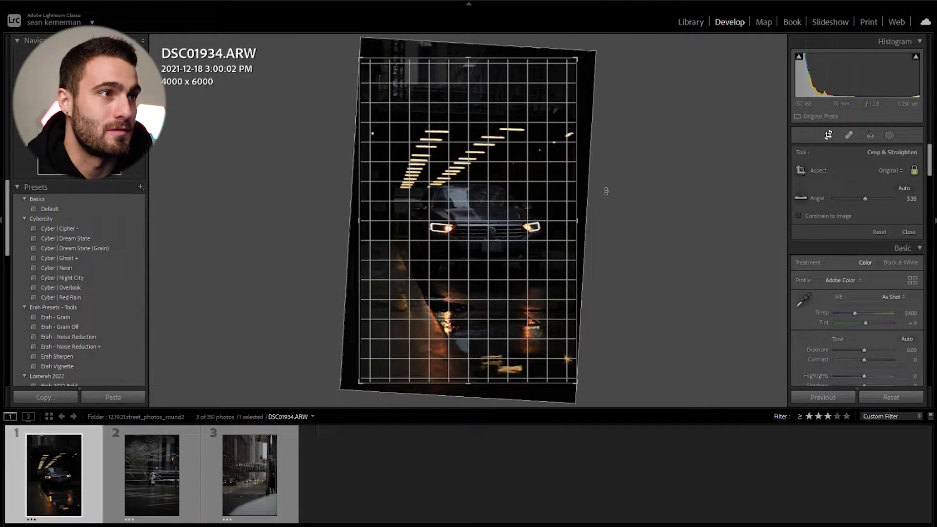
left_click(886, 171)
left_click(795, 331)
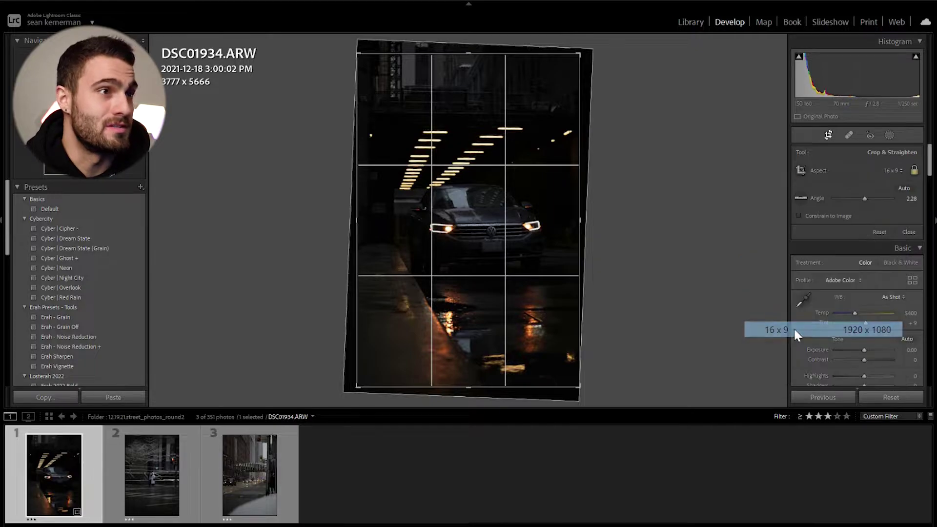
Reposition the car photo within the crop frame, straighten it to an angle of about 3.39, and apply the crop
left_click_drag(526, 237, 521, 266)
left_click_drag(634, 235, 636, 238)
key("Return")
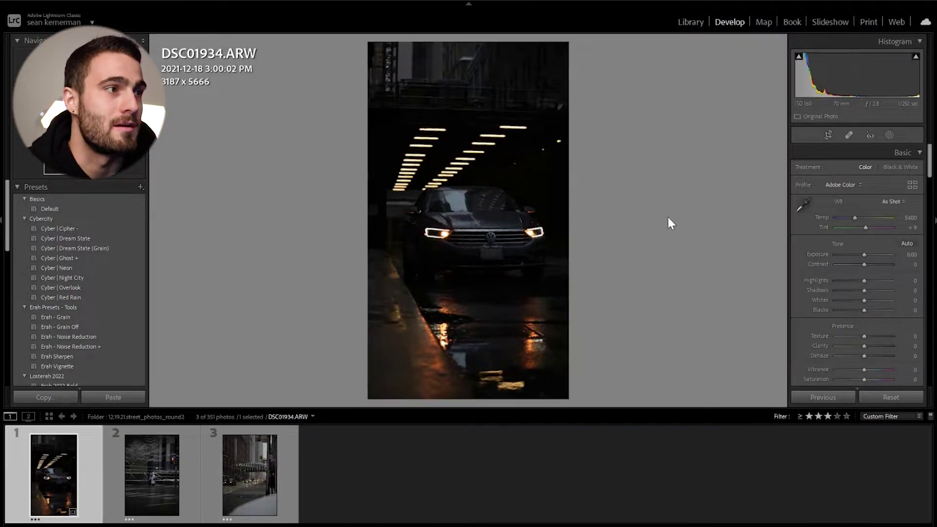
left_click(833, 133)
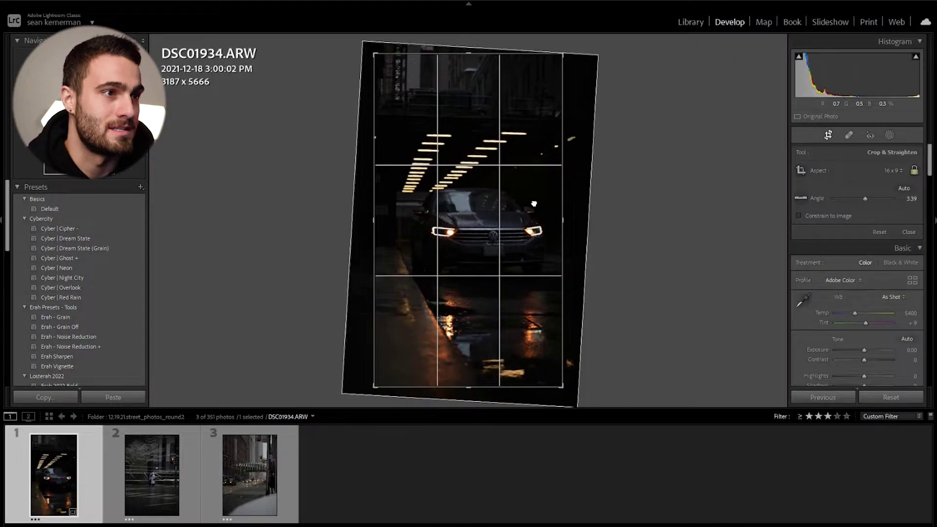
key("Return")
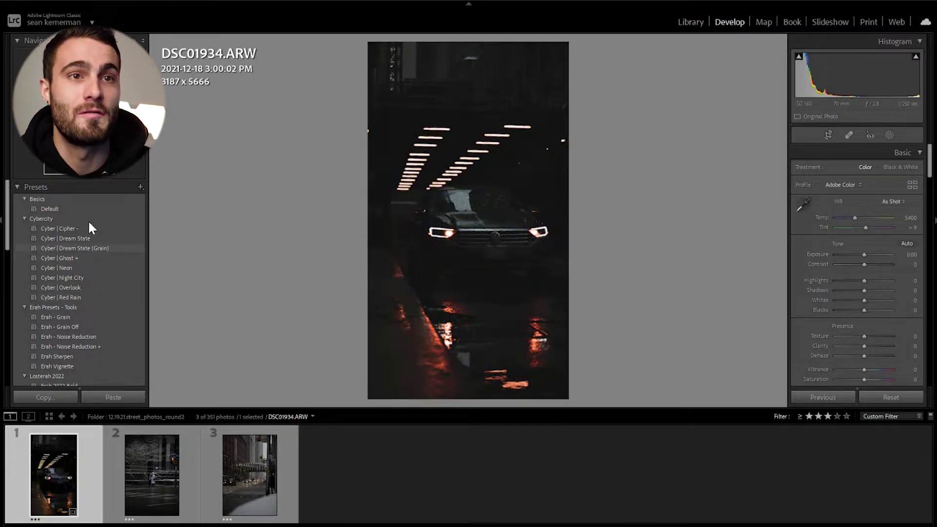
Collapse the Erah Presets - Tools group and apply the Cyber | Dream State (Grain) preset to the car photo
left_click(25, 306)
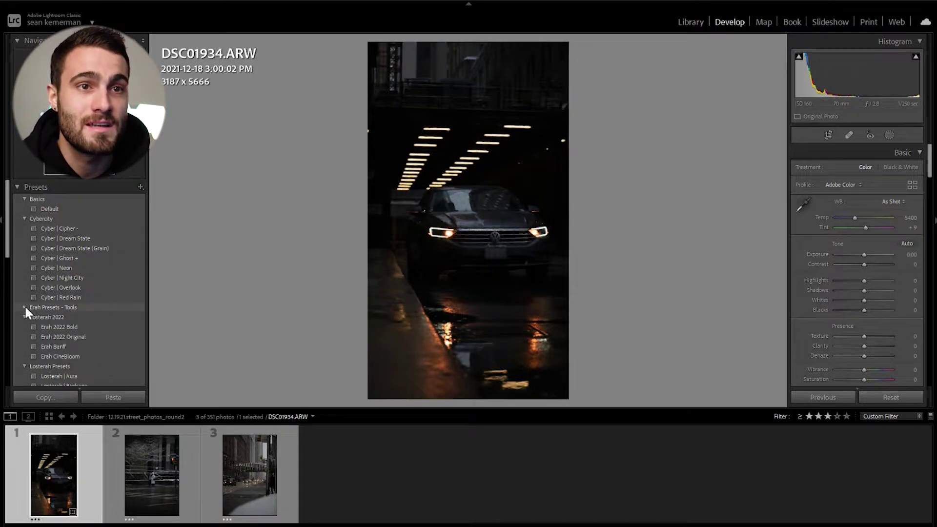
left_click(76, 249)
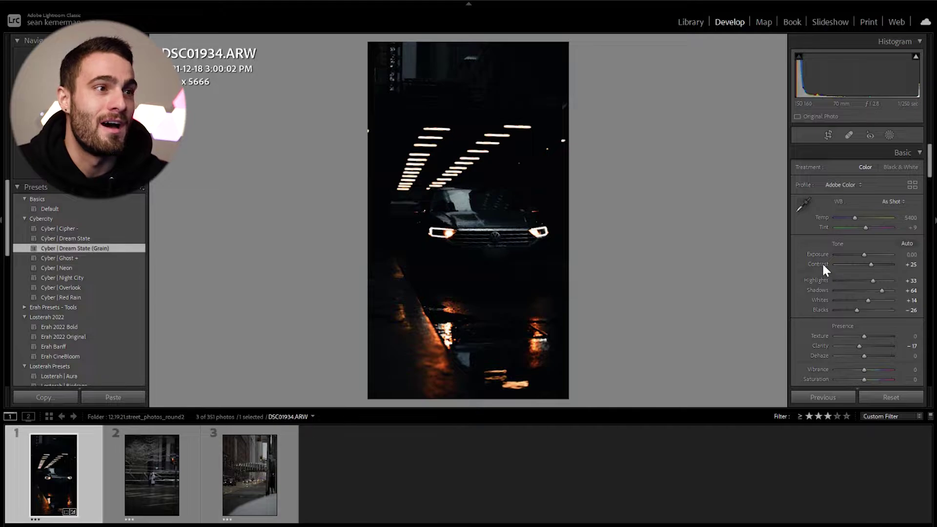
Set the car photo's Exposure to +1.52, Highlights to -3, and Shadows to +77
left_click_drag(864, 256, 871, 258)
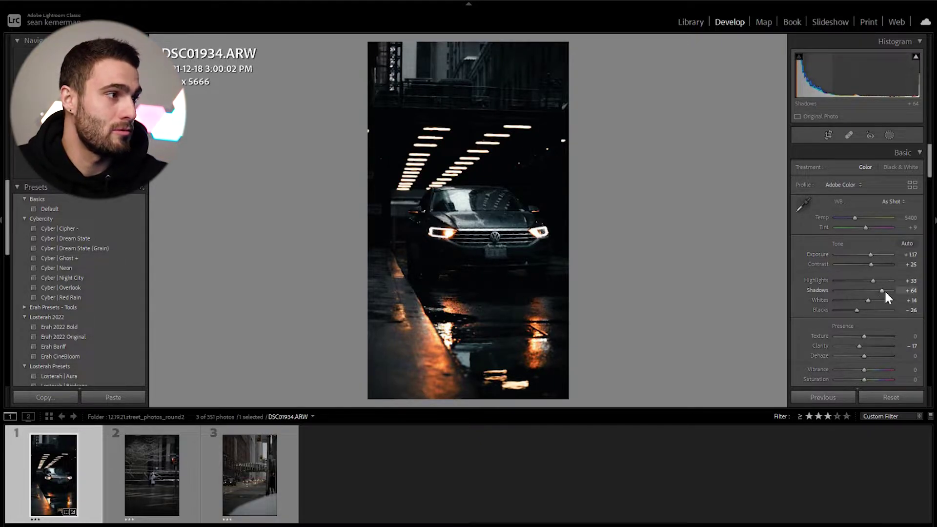
mouse_move(884, 291)
left_mouse_down()
mouse_move(871, 290)
mouse_move(885, 288)
left_mouse_up()
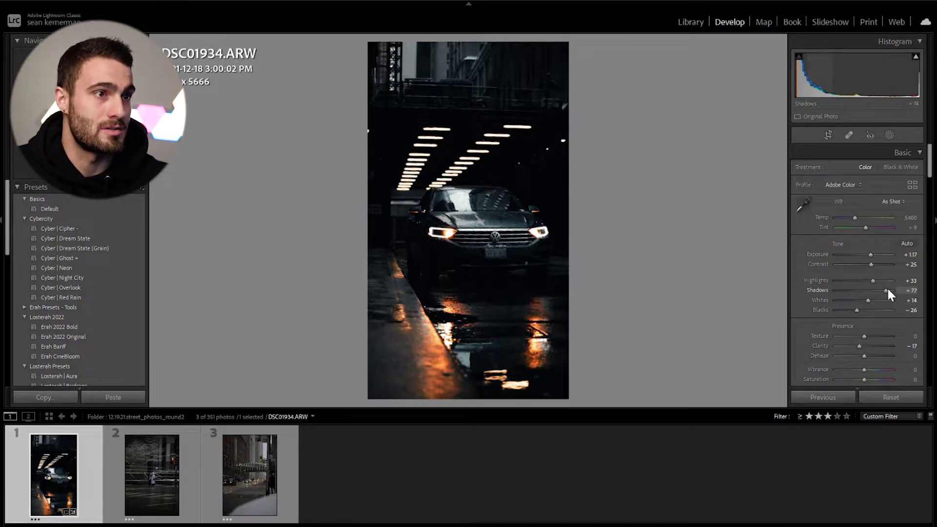
left_click_drag(887, 287, 863, 285)
left_click_drag(868, 252, 872, 250)
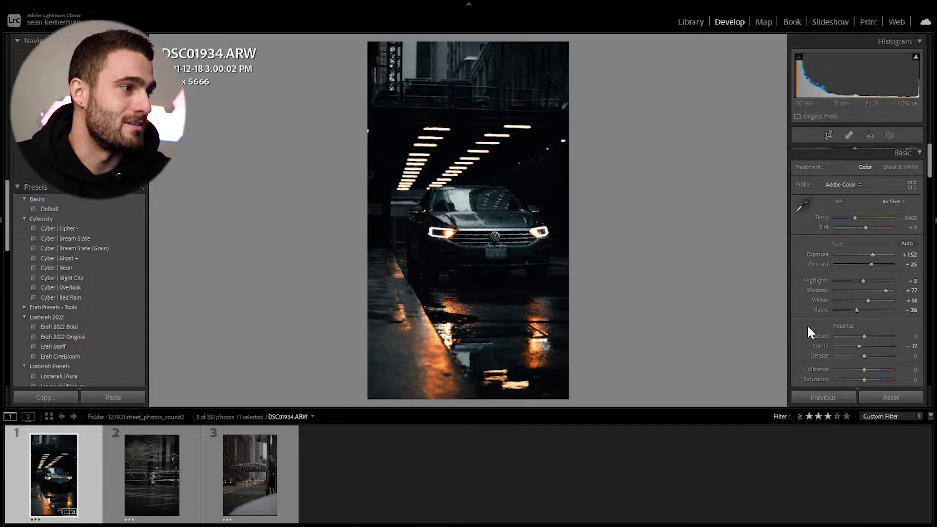
scroll(810, 324, "down", 10)
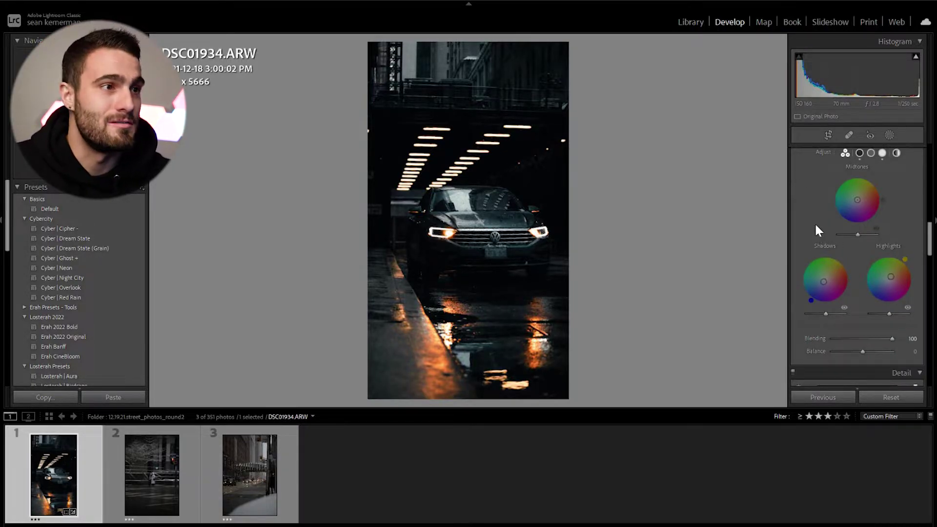
scroll(815, 228, "down", 8)
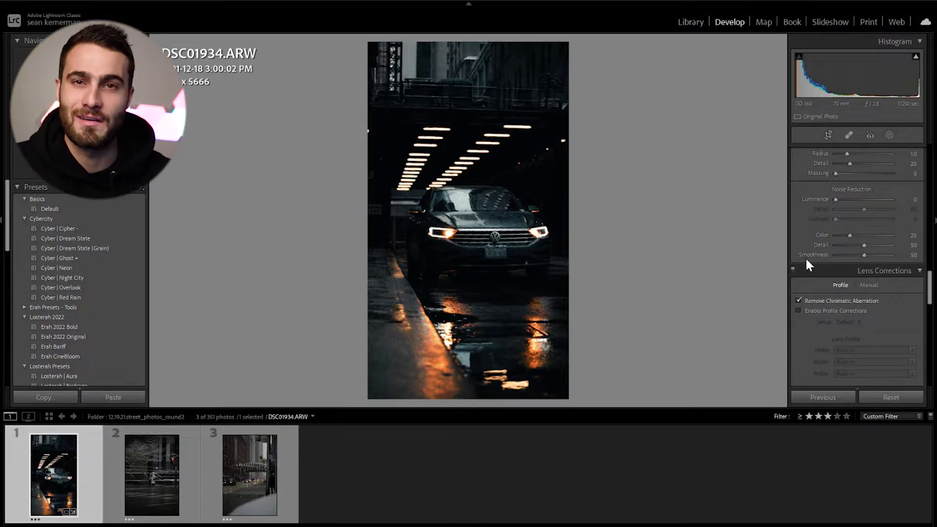
scroll(805, 257, "up", 15)
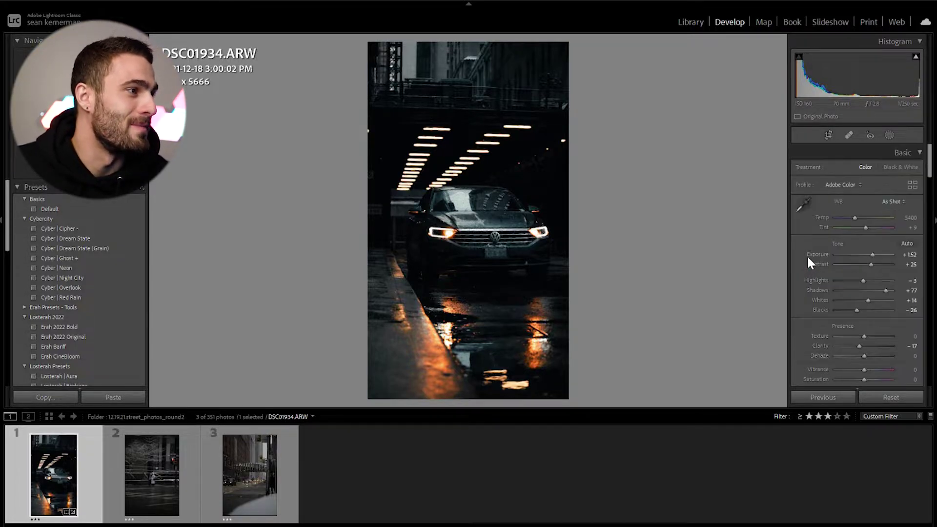
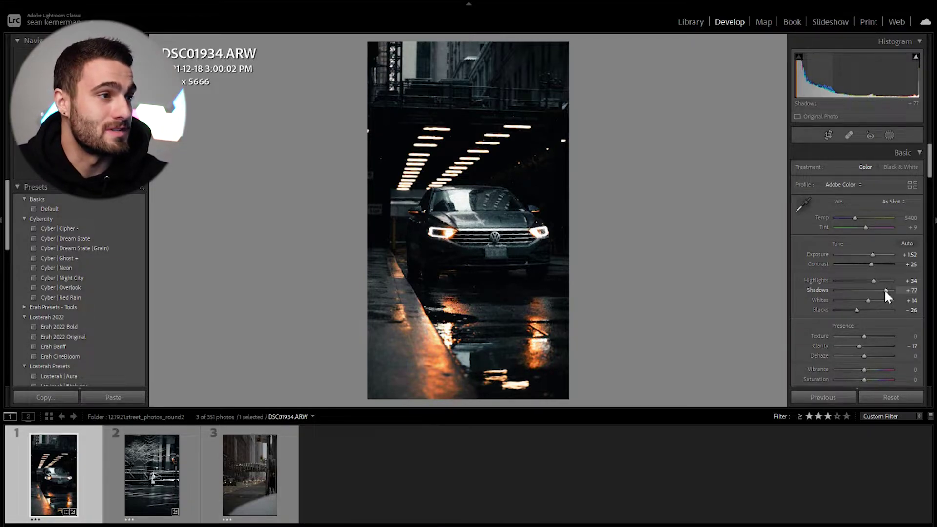
Try different Shadows strengths on the car photo, settle on +74, and set Whites to +20
mouse_move(885, 290)
left_mouse_down()
mouse_move(860, 290)
mouse_move(877, 290)
left_mouse_up()
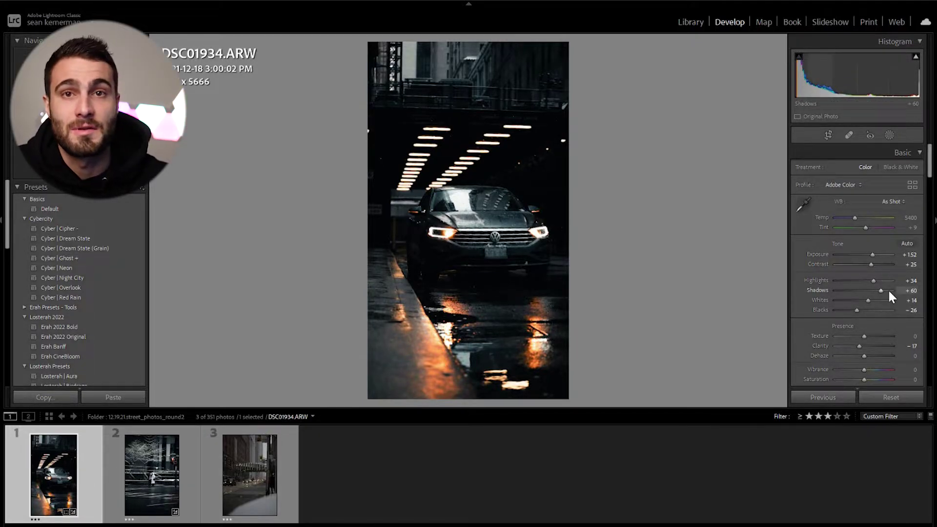
left_click_drag(881, 291, 853, 289)
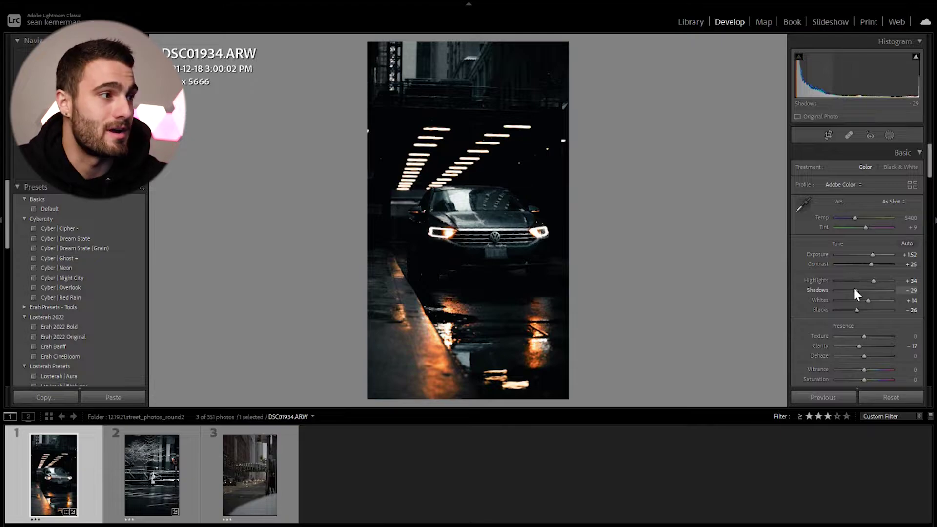
left_click_drag(854, 288, 882, 289)
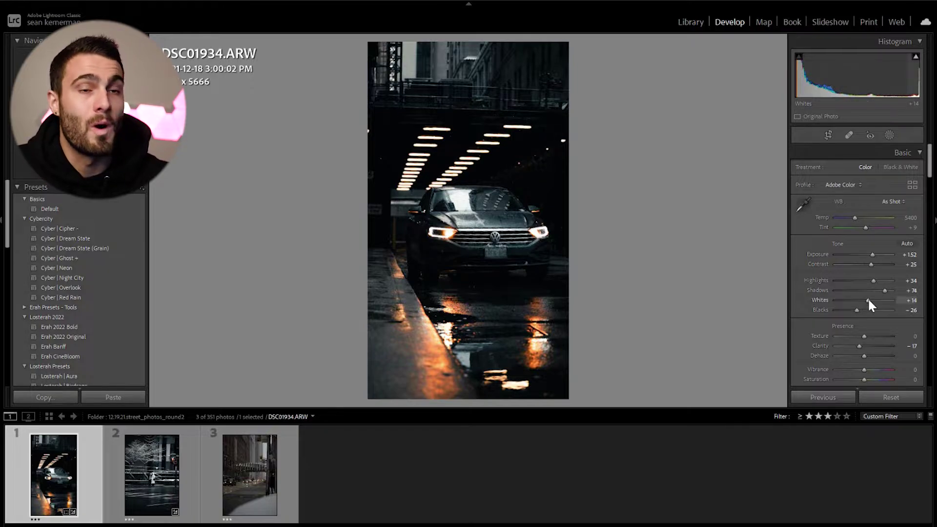
left_click_drag(869, 299, 871, 300)
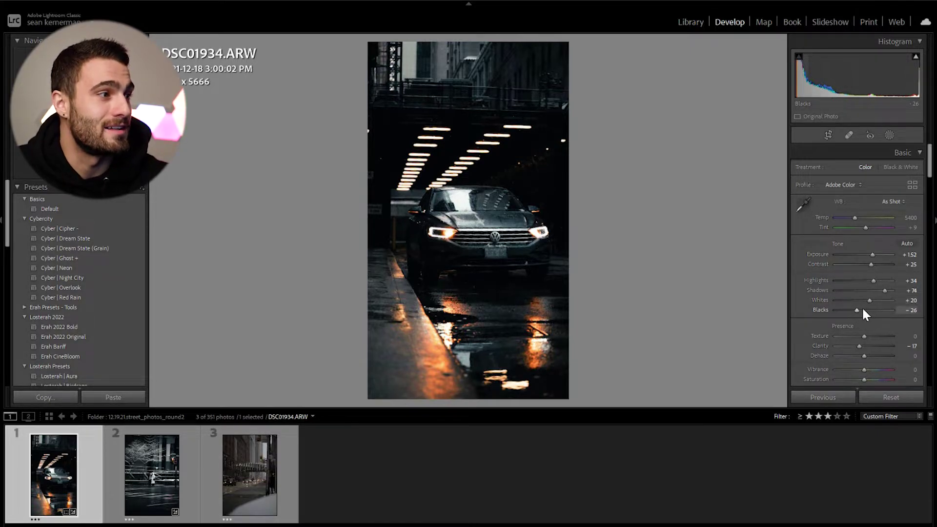
Examine the detail in the car's dark lower bodywork, headlight, and grille up close
left_click(439, 269)
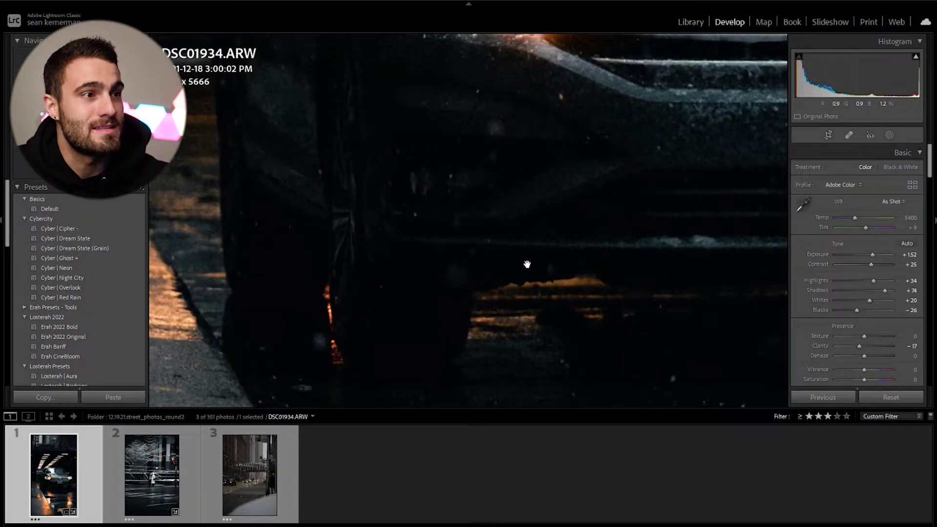
left_click(467, 269)
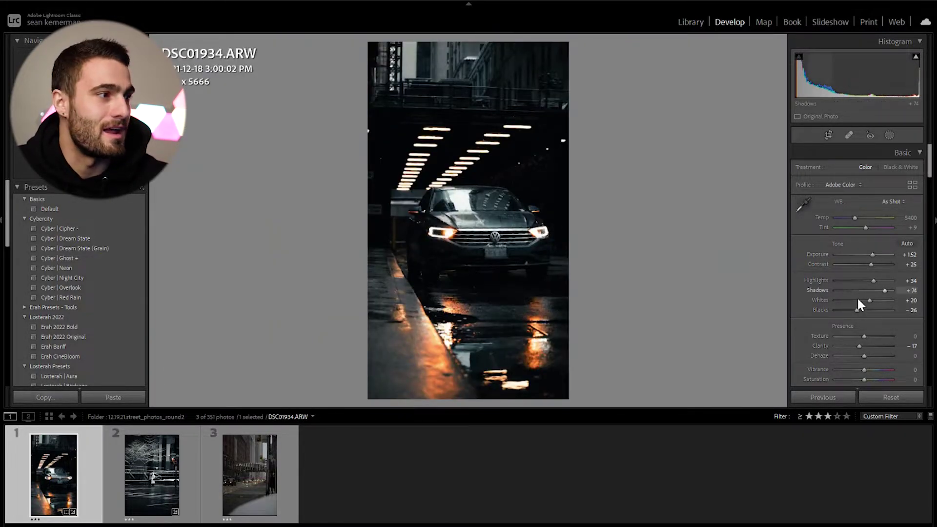
scroll(795, 306, "down", 3)
scroll(796, 313, "up", 2)
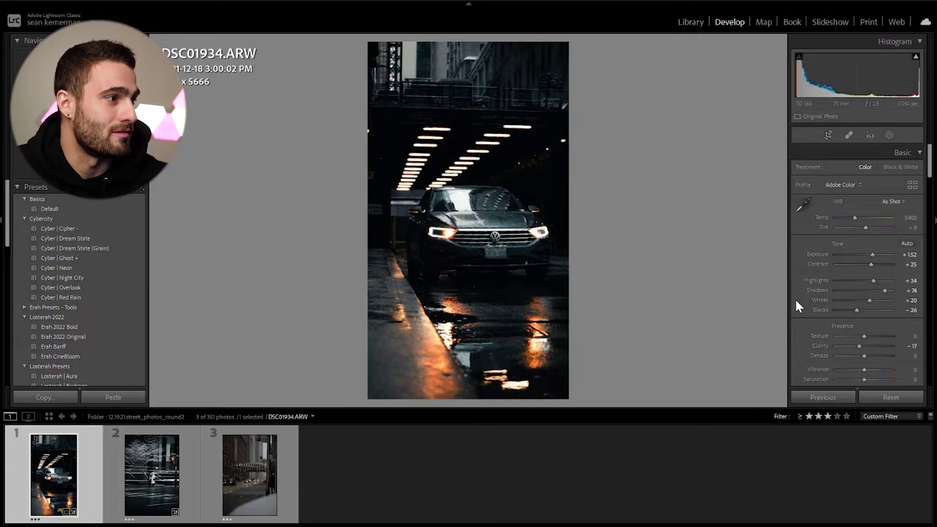
scroll(795, 313, "down", 2)
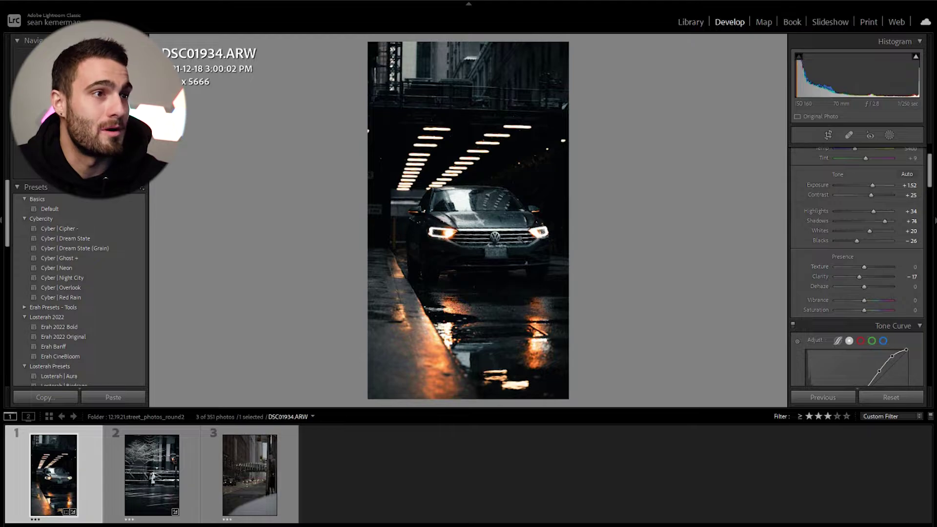
left_click(465, 243)
left_click(460, 259)
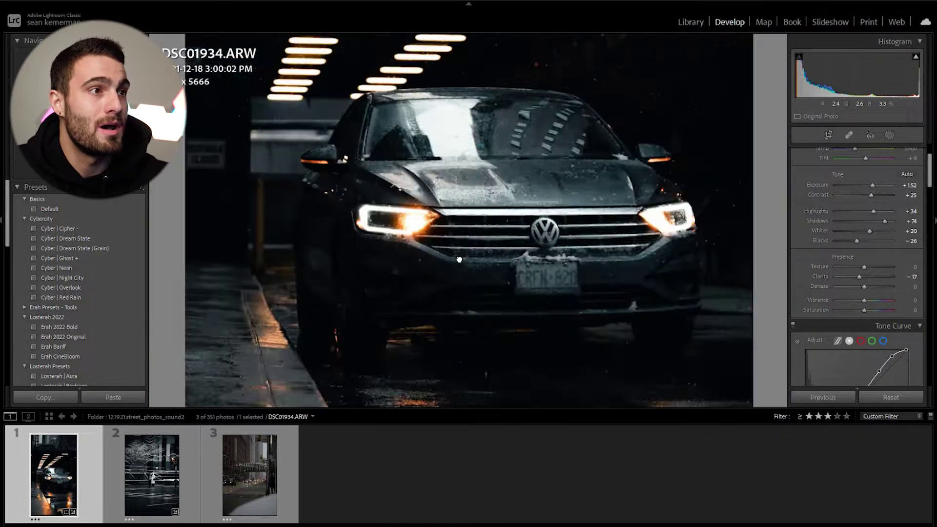
left_click(456, 253)
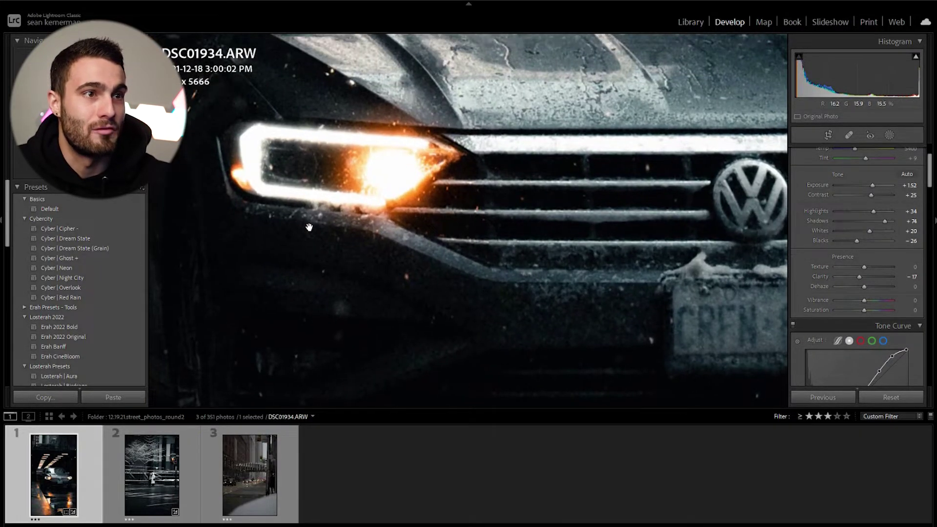
left_click(528, 249)
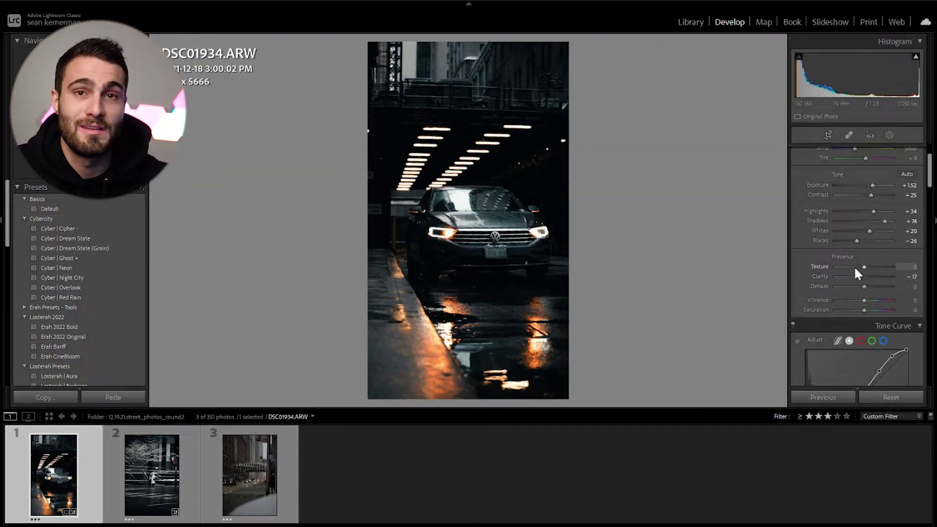
Try a Texture of +53 on the car photo, inspect the grille and headlight closely, and reset Texture to 0
left_click(469, 272)
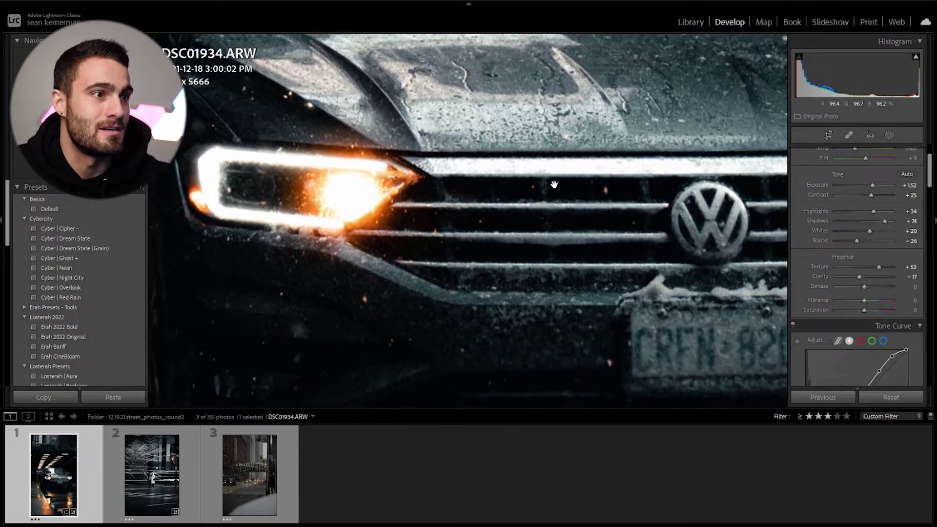
left_click_drag(554, 184, 634, 195)
left_click(584, 259)
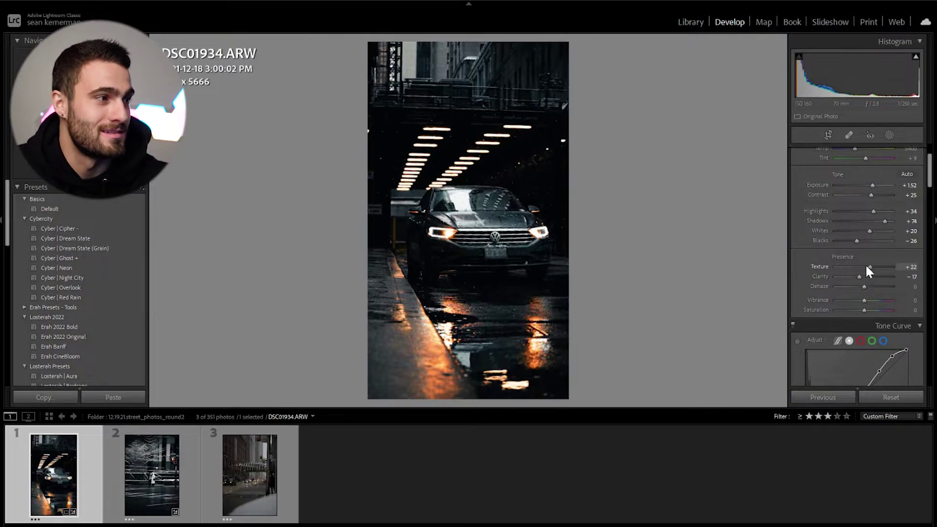
left_click_drag(861, 266, 855, 269)
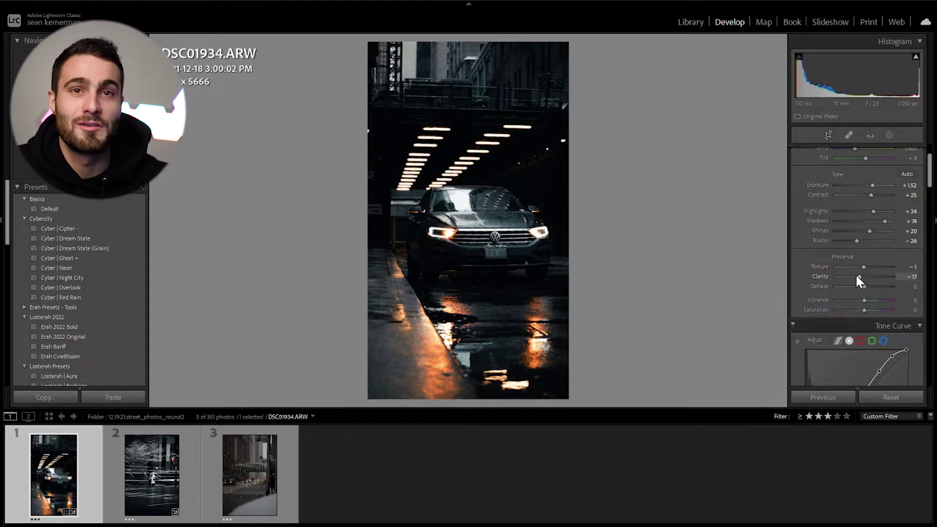
double_click(864, 266)
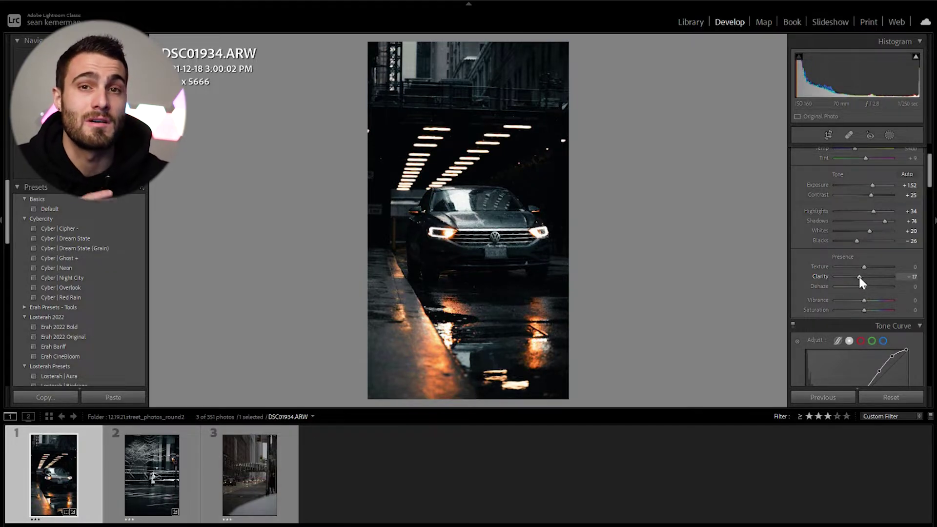
Set Clarity to -20 and raise the black point of the tone curve to an output of 16
left_click(859, 276)
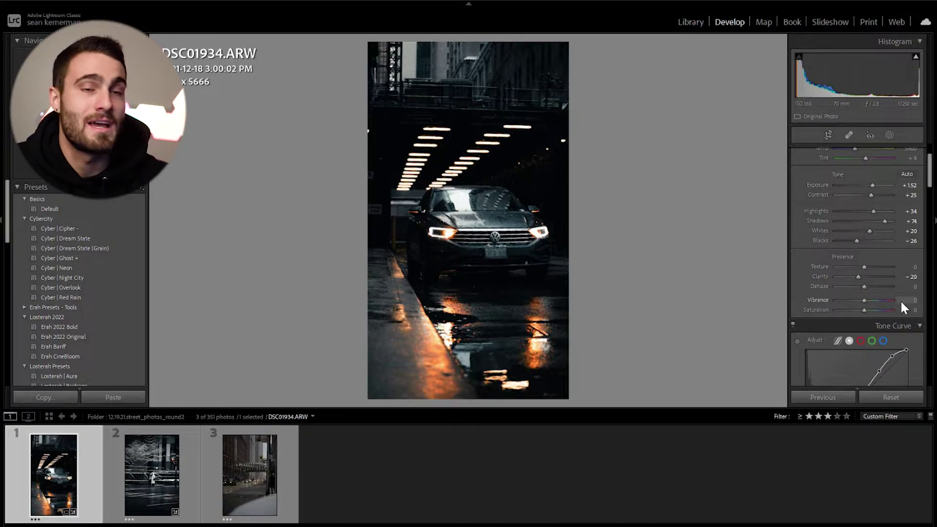
scroll(802, 267, "down", 3)
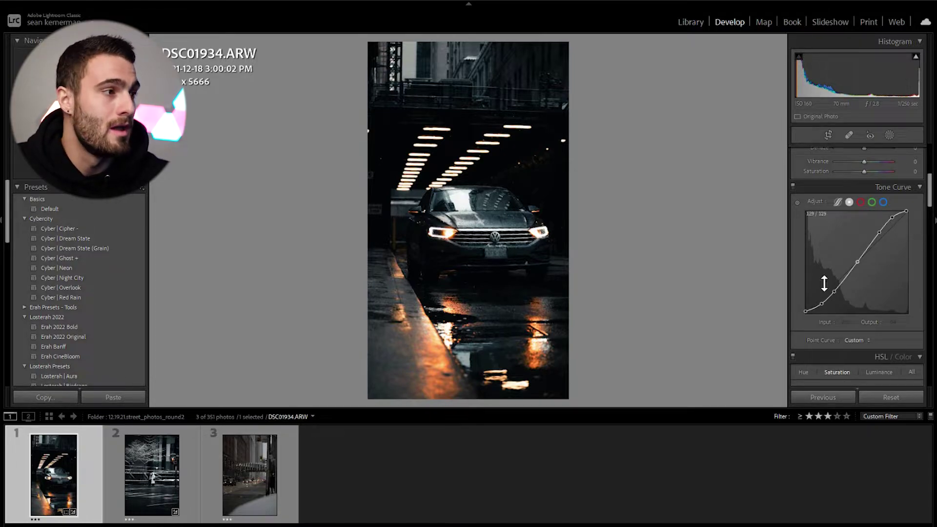
left_click_drag(806, 310, 800, 308)
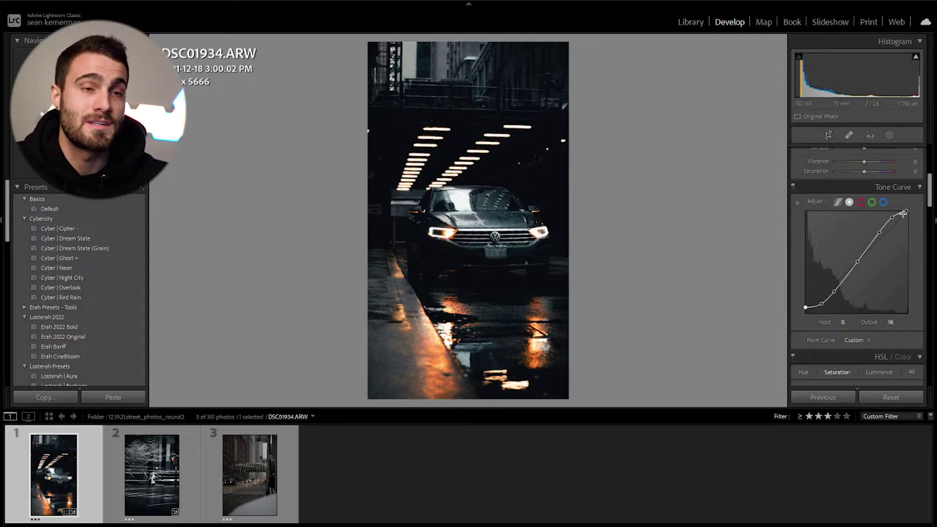
Lower the tone curve's white point to an output of 240, set the neighbouring point to 213/233, and inspect the headlight
left_click_drag(907, 211, 892, 218)
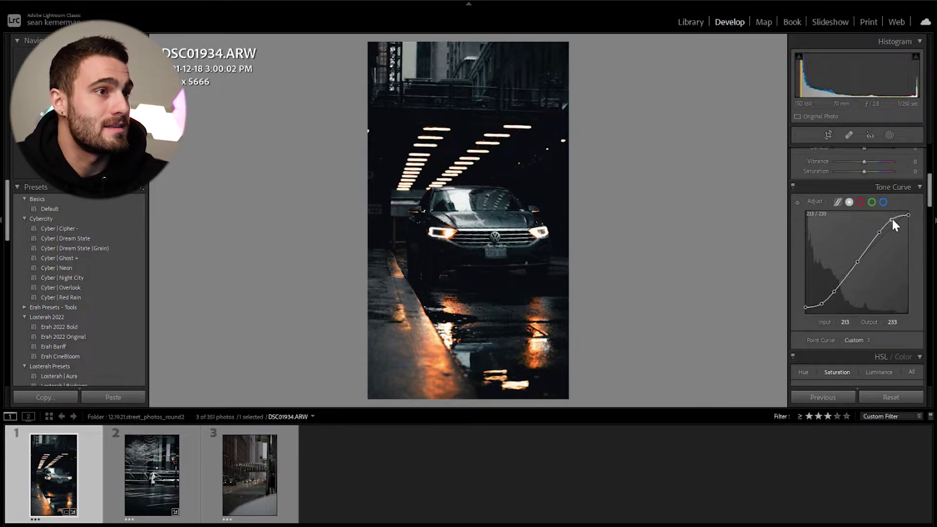
left_click(443, 236)
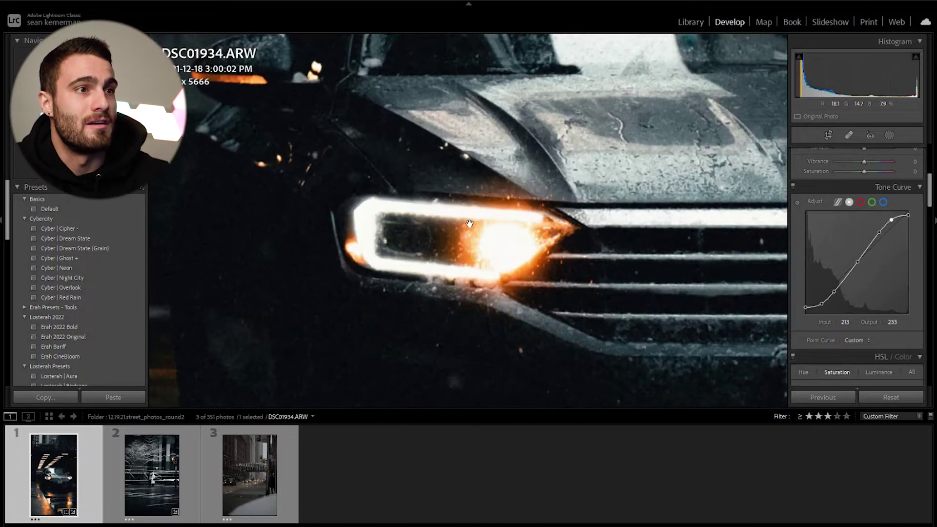
left_click(487, 262)
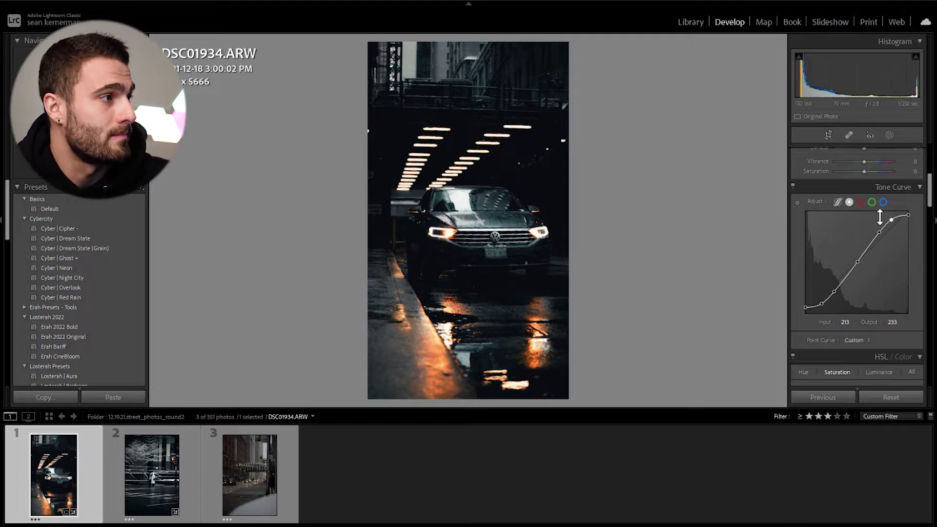
Look through the red, green, and blue channel curves and return to the main point curve
left_click(861, 202)
left_click(872, 202)
left_click(883, 202)
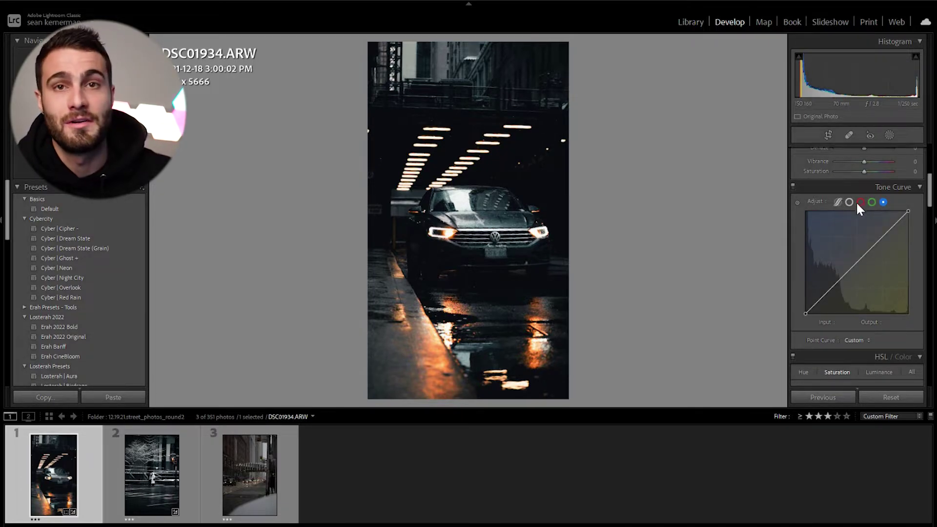
left_click(849, 201)
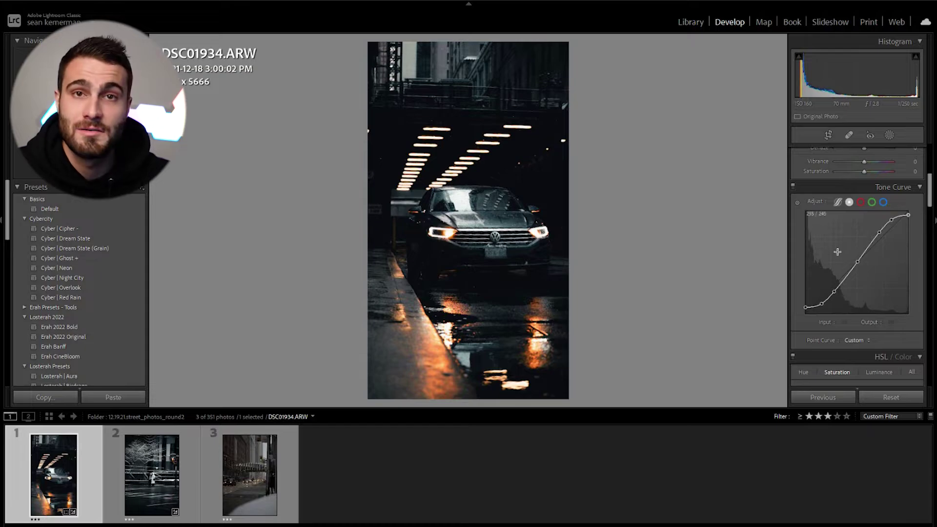
Show all HSL adjustments together, try a Blue saturation of +74 on the car photo, and settle on -80
scroll(795, 323, "down", 8)
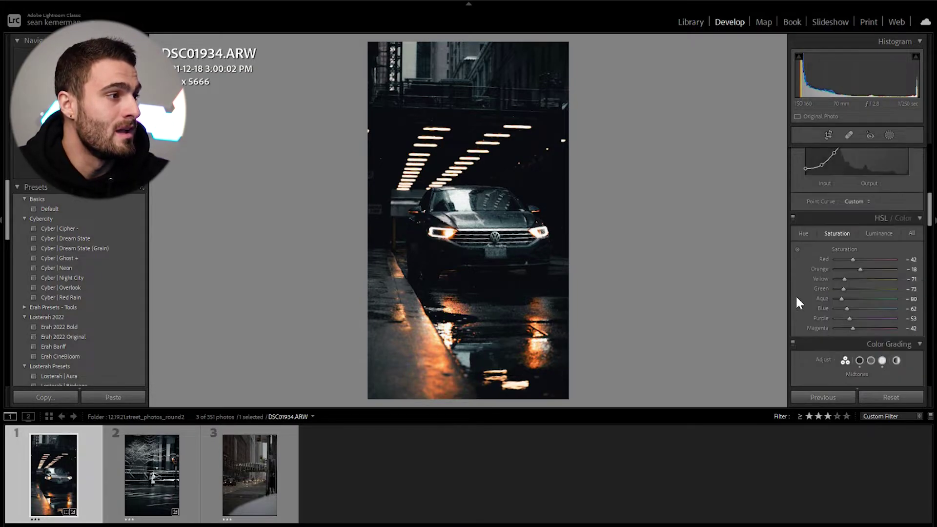
scroll(800, 289, "up", 2)
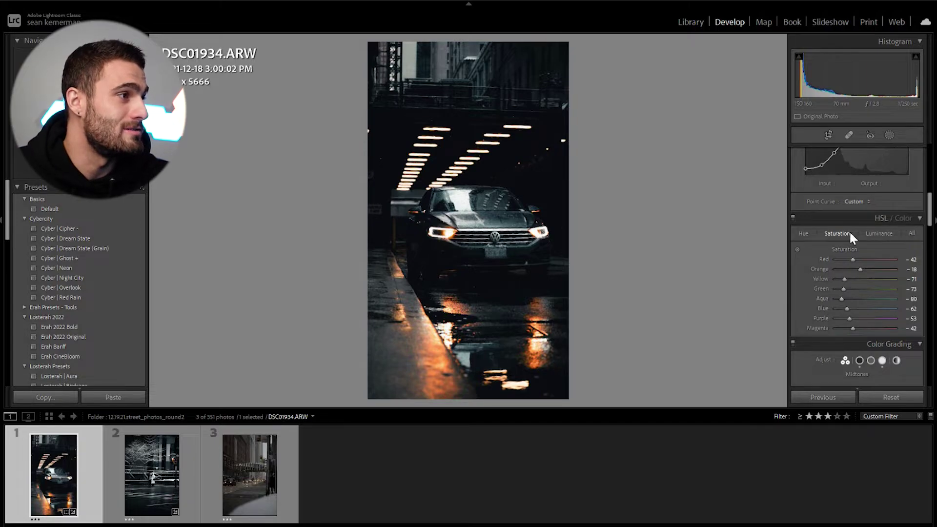
left_click(910, 233)
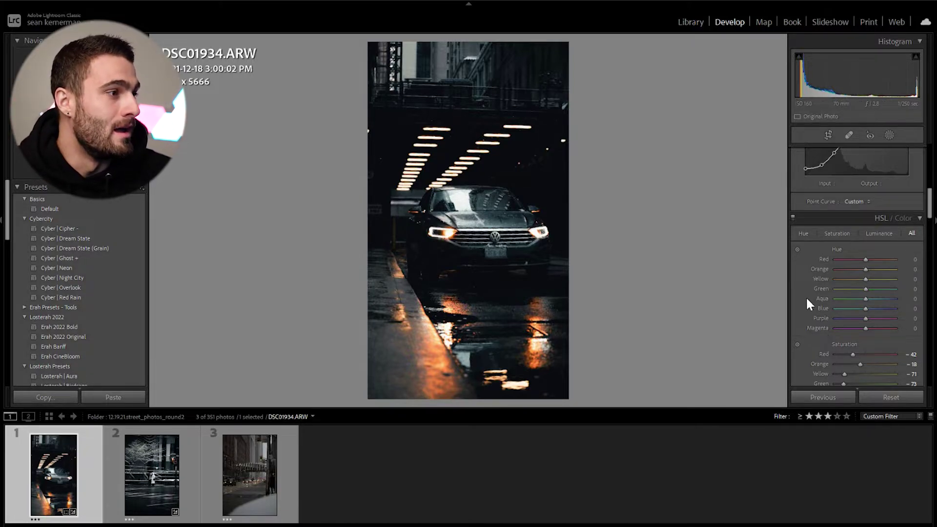
scroll(807, 299, "down", 5)
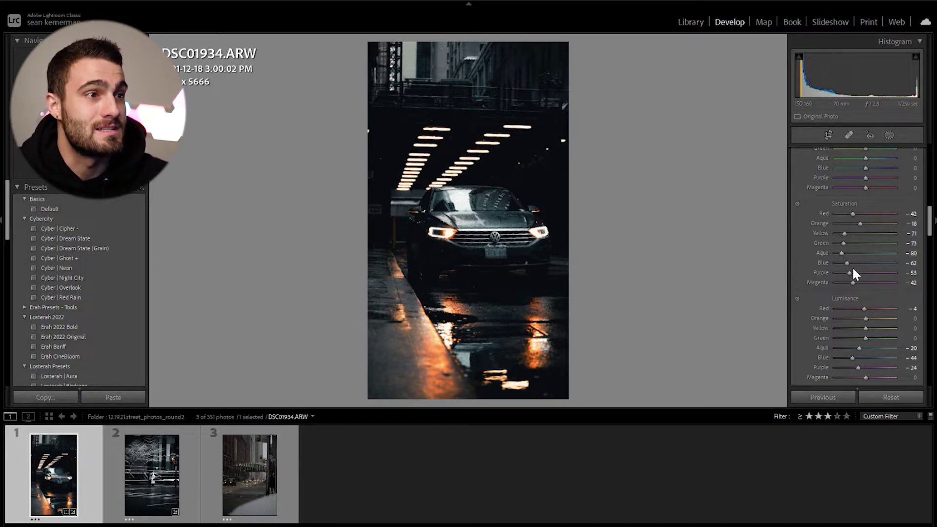
left_click_drag(847, 264, 888, 263)
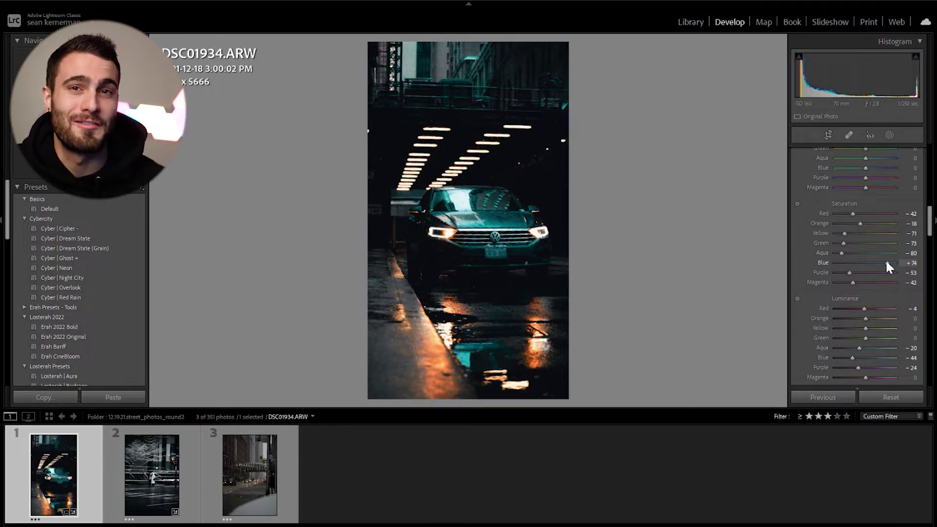
left_click_drag(885, 259, 839, 259)
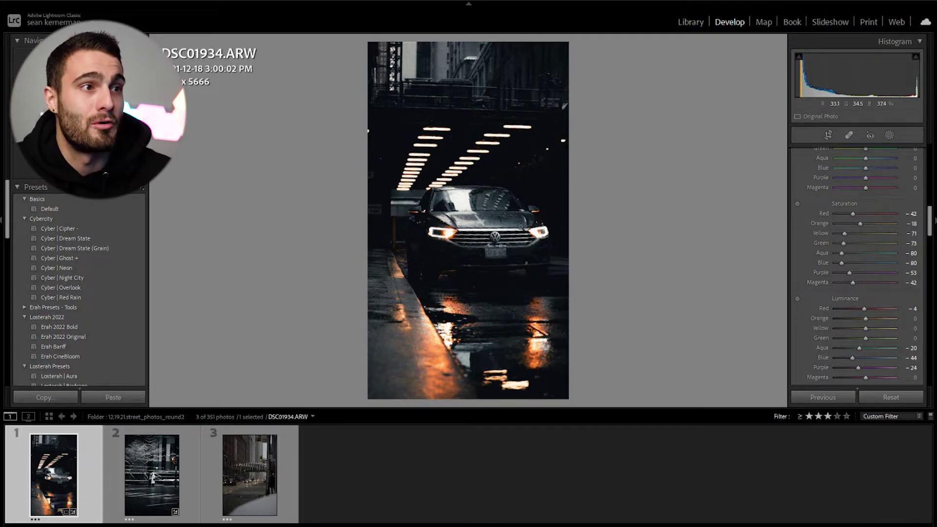
Examine the color in the car's headlights, grille, and hood up close
left_click(434, 234)
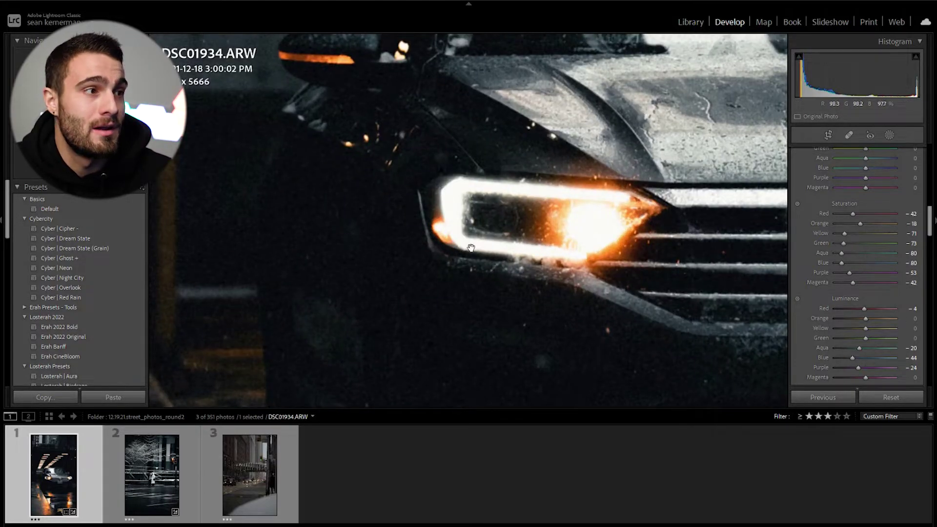
scroll(488, 195, "right", 10)
scroll(488, 196, "down", 4)
scroll(523, 180, "right", 8)
scroll(562, 196, "up", 2)
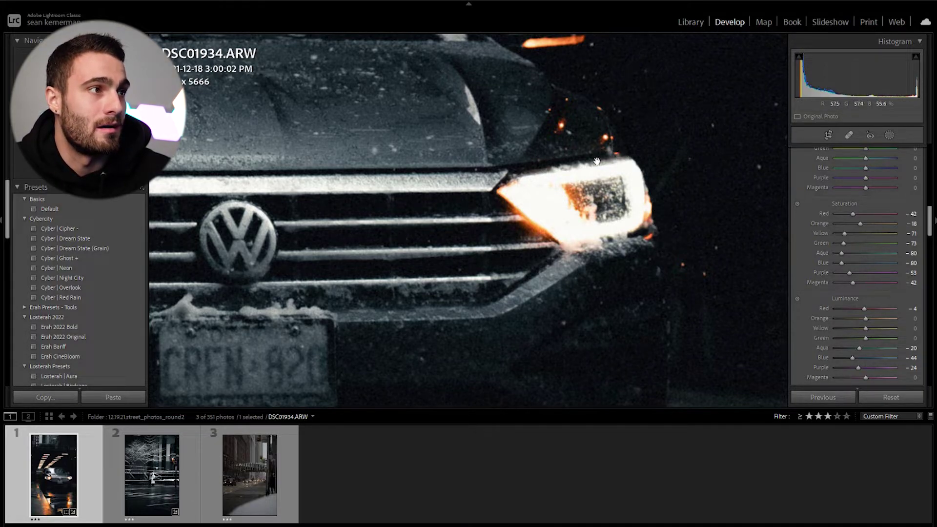
left_click(626, 207)
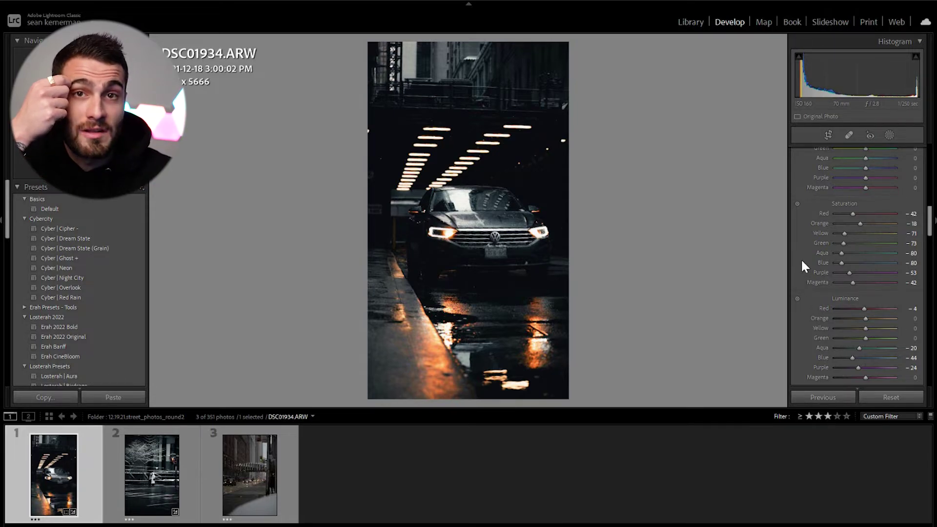
Set the car photo's Blue luminance to -40
scroll(802, 261, "down", 2)
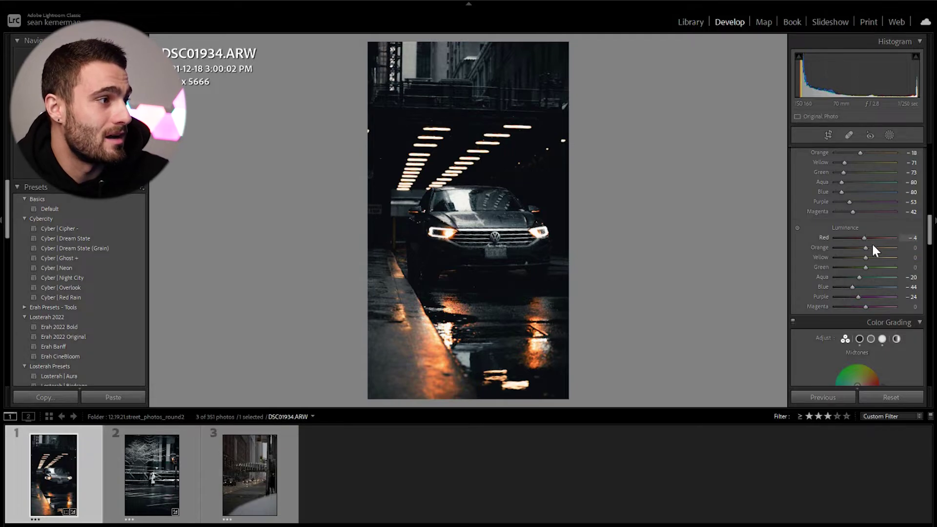
left_click_drag(851, 284, 851, 286)
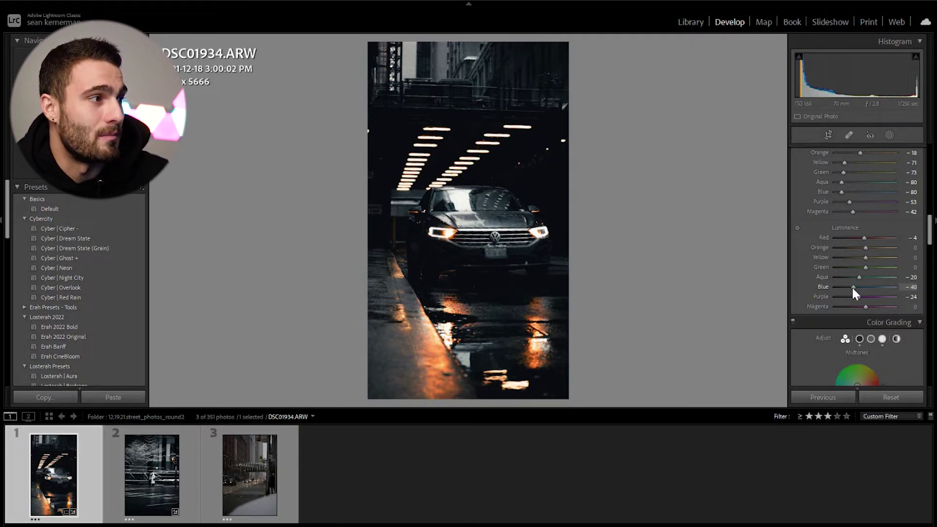
Switch to the snowy street photo DSC01956, try a Blue luminance of -34, and set it back to -44
key("Right")
mouse_move(857, 285)
left_mouse_down()
mouse_move(883, 284)
mouse_move(854, 285)
left_mouse_up()
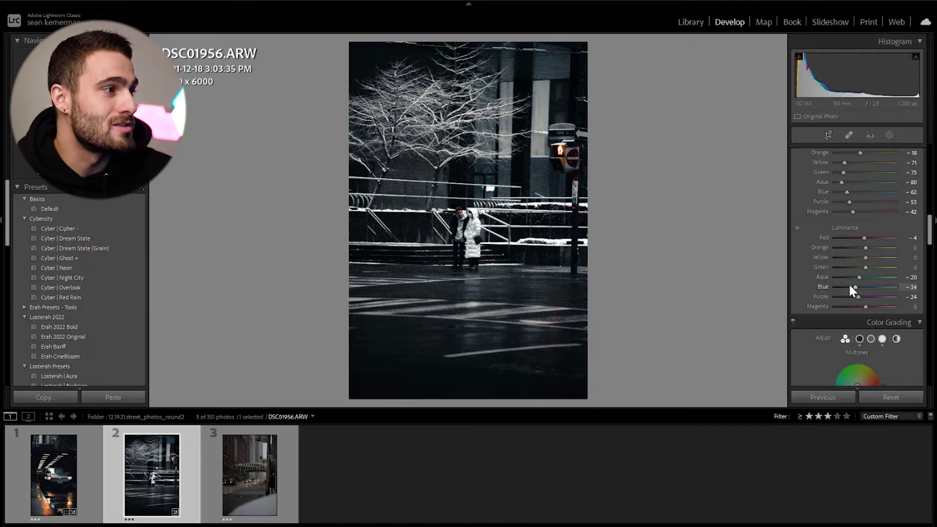
left_click_drag(854, 286, 851, 285)
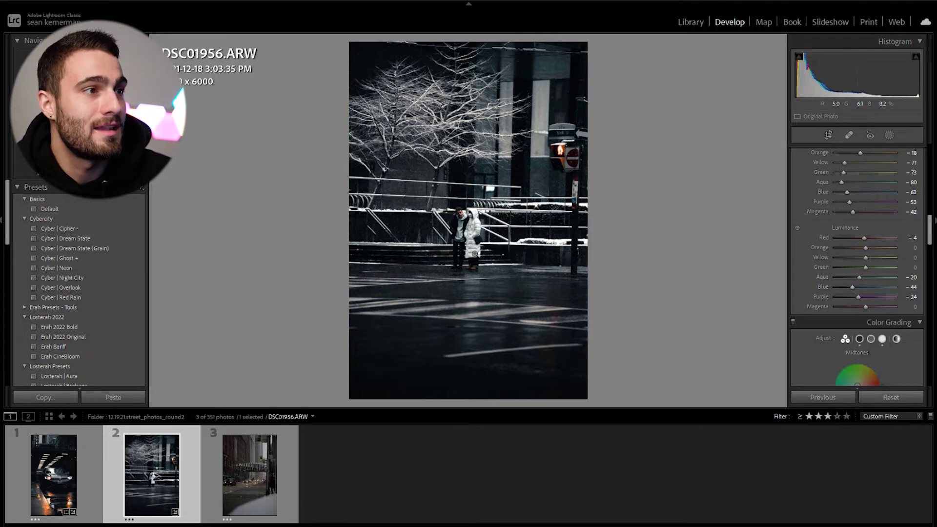
Review the snowy street photo's adjustments and compare the image with Color Grading turned off and on
scroll(806, 229, "up", 8)
scroll(810, 239, "down", 6)
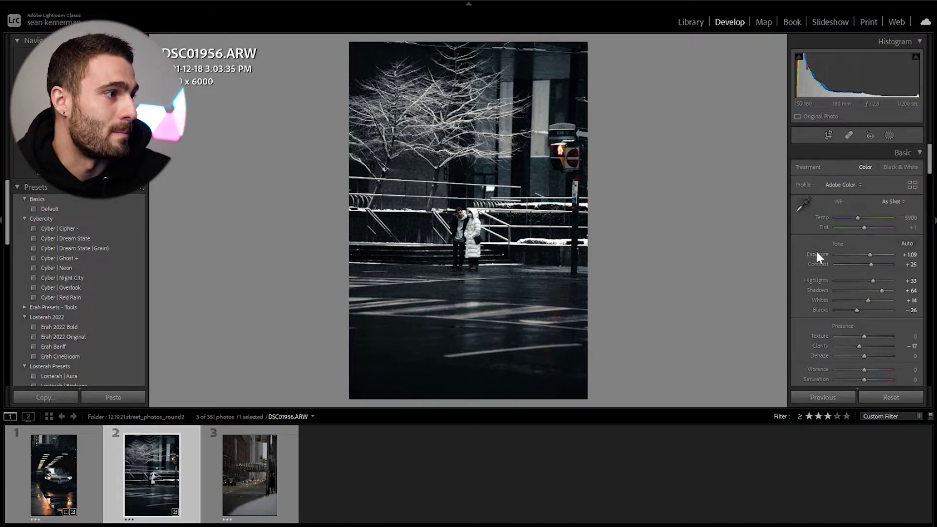
scroll(814, 283, "up", 2)
scroll(813, 291, "down", 5)
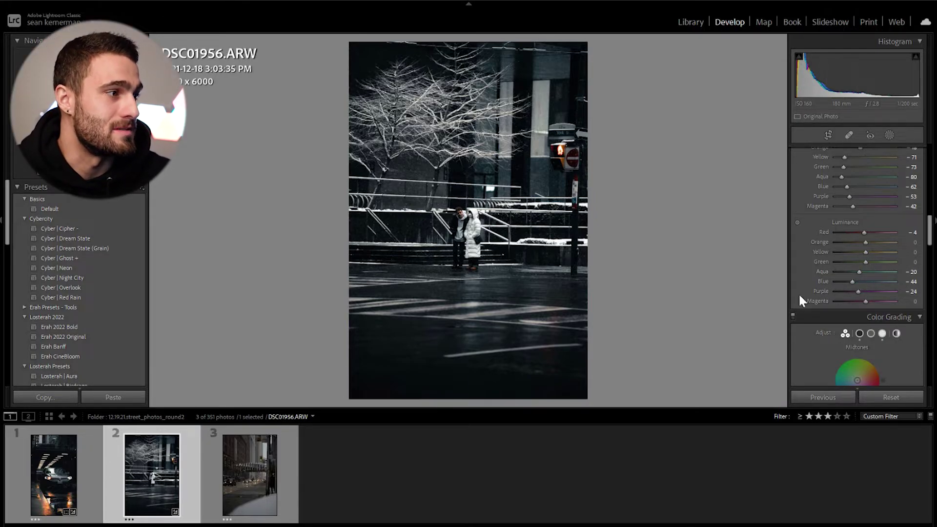
scroll(800, 296, "down", 3)
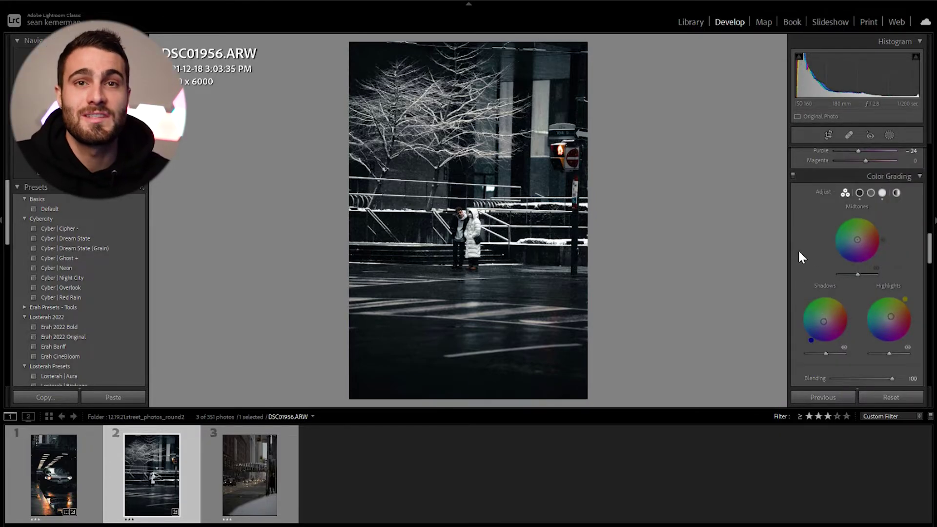
left_click(792, 175)
left_click(792, 175)
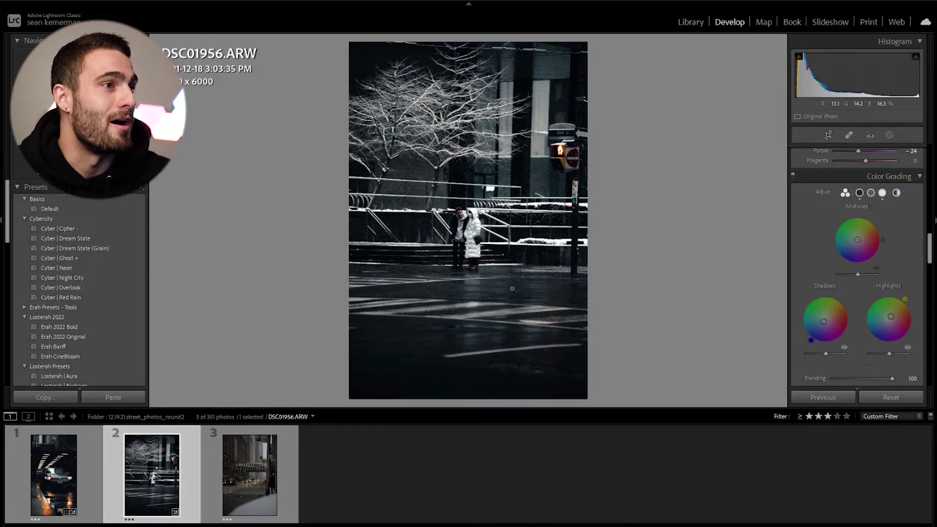
left_click(793, 175)
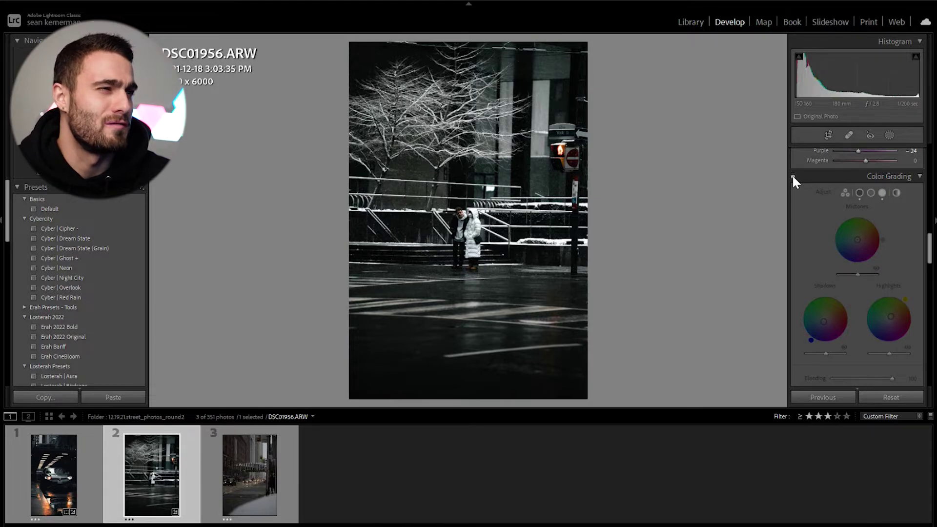
left_click(793, 174)
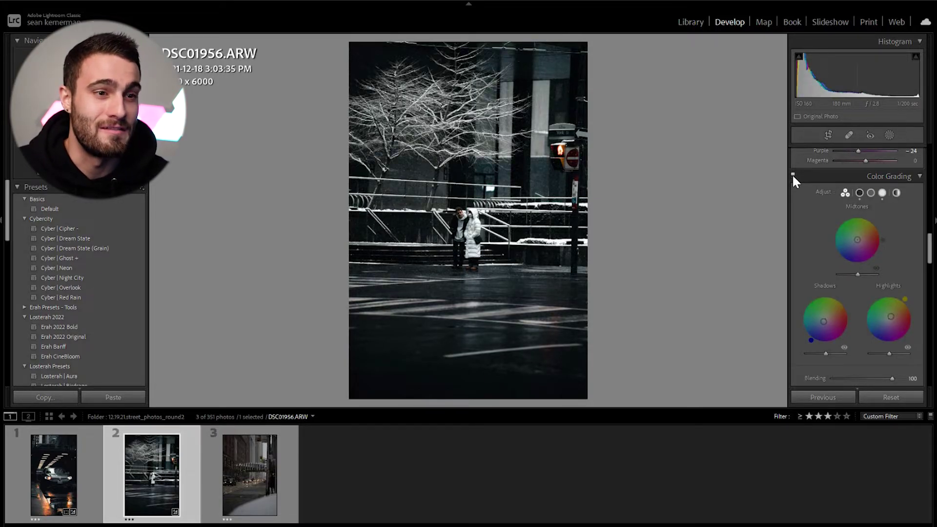
Apply the Cyber | Dream State (Grain) preset to the city traffic photo DSC02077 and set its Exposure to +0.30
left_click(246, 477)
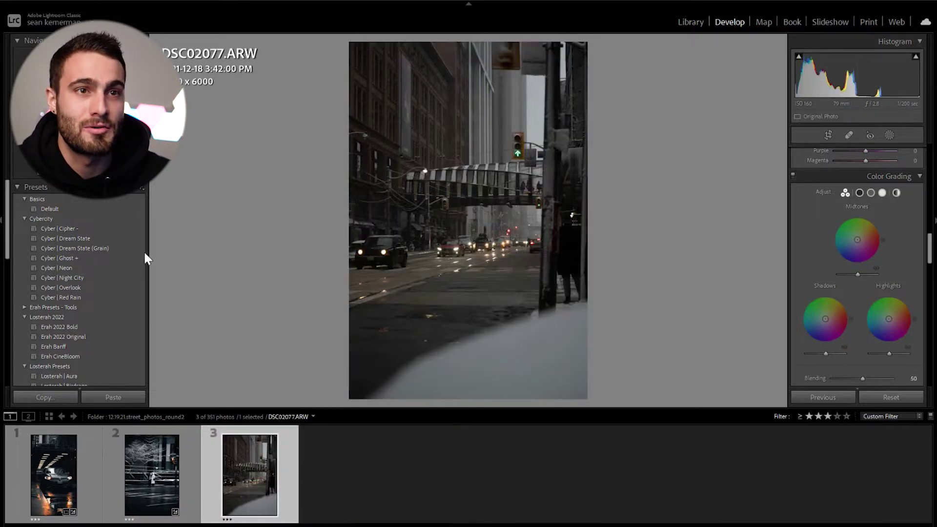
left_click(103, 248)
scroll(827, 247, "up", 5)
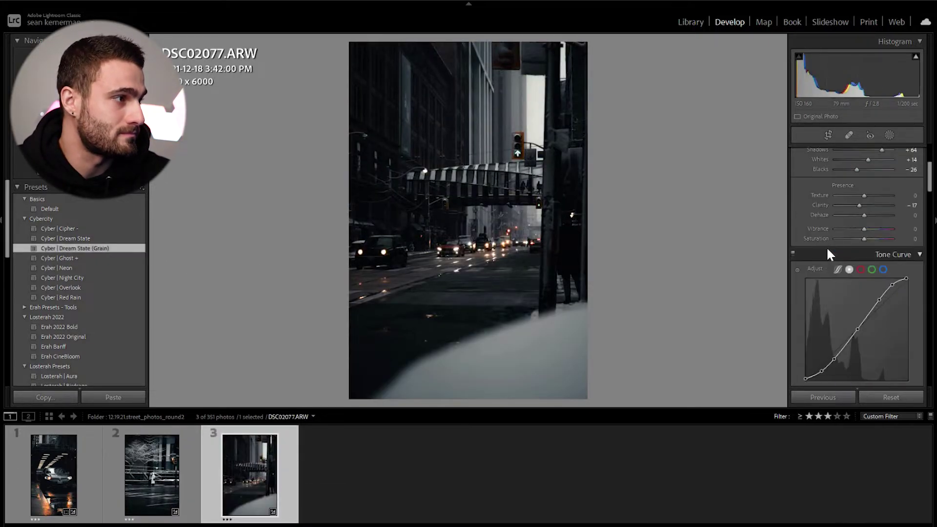
scroll(860, 195, "up", 3)
left_click_drag(862, 251, 865, 250)
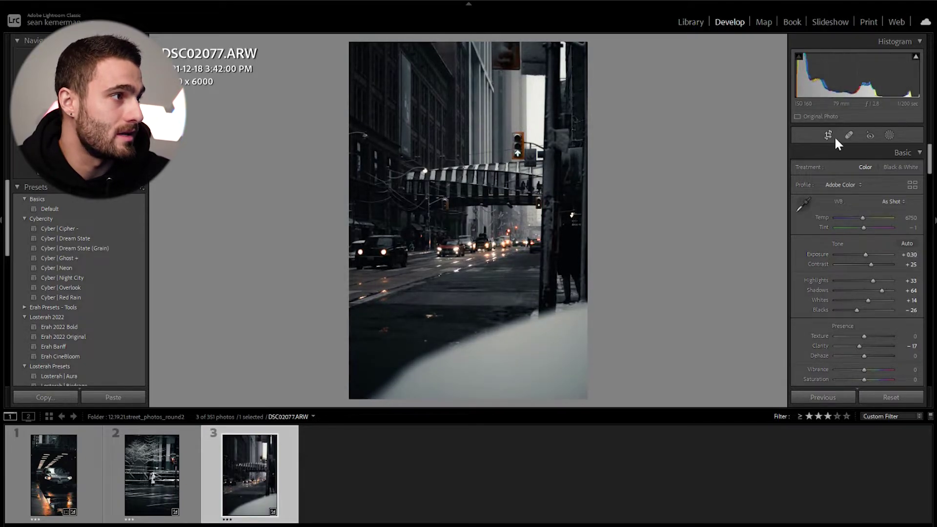
Crop the city traffic photo to a vertical 16 x 9 frame around the traffic light, footbridge, and oncoming cars
left_click(828, 136)
left_click(893, 171)
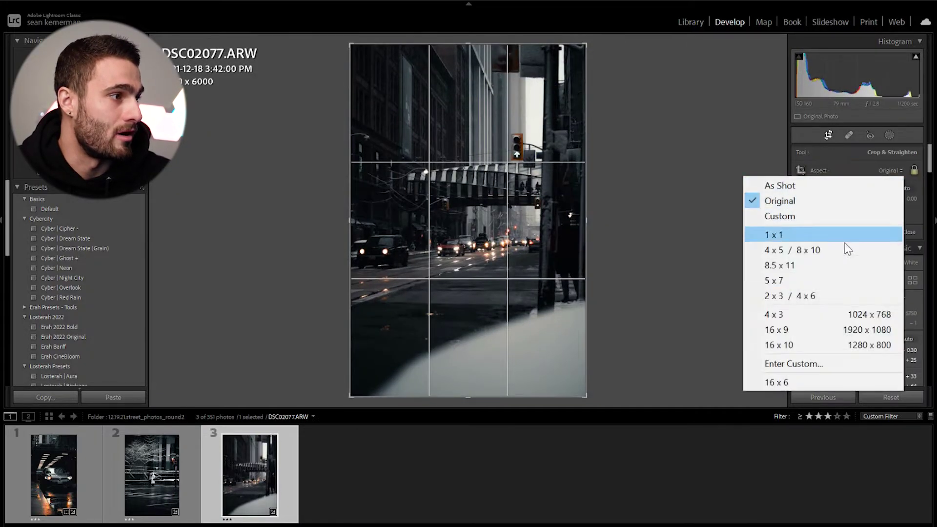
left_click(816, 330)
left_click_drag(371, 396, 386, 357)
left_click_drag(454, 273, 488, 272)
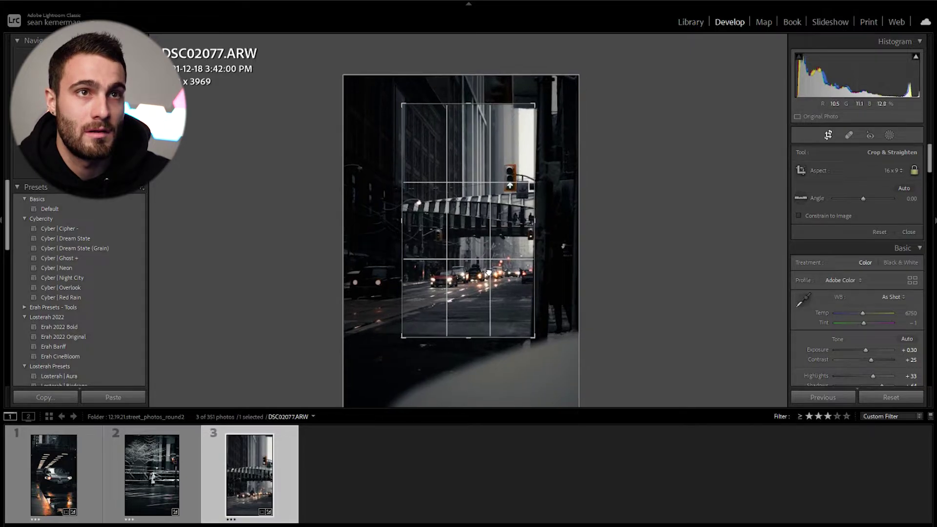
key("Return")
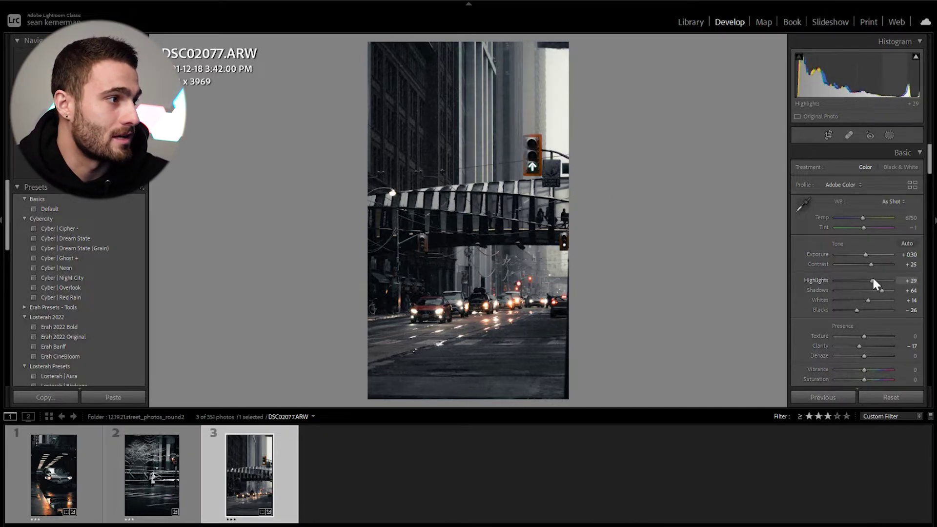
Compare the cropped city traffic photo with Color Grading turned off and on
scroll(830, 288, "down", 5)
scroll(801, 295, "down", 10)
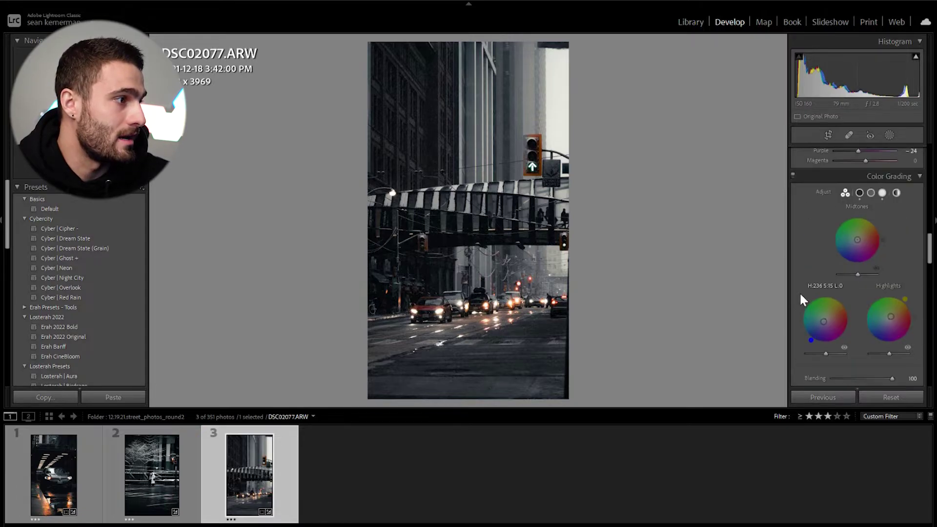
left_click(792, 175)
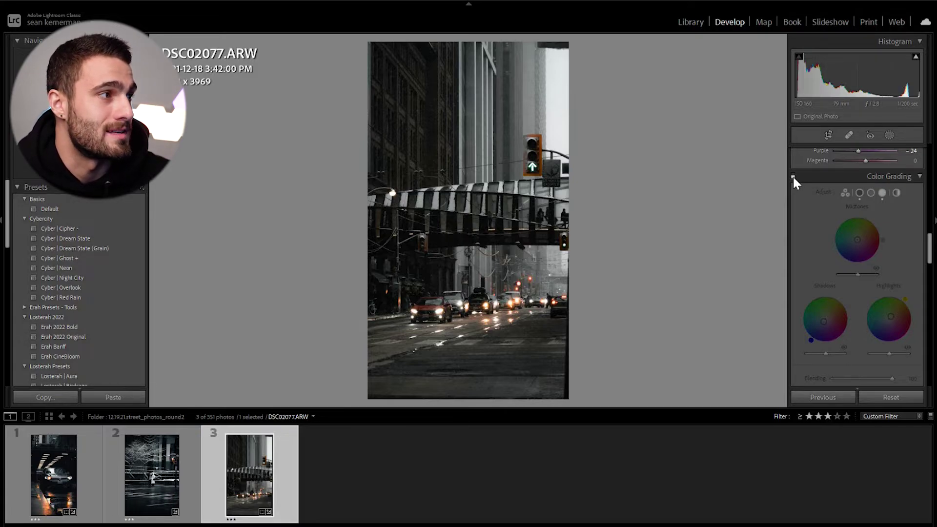
left_click(792, 175)
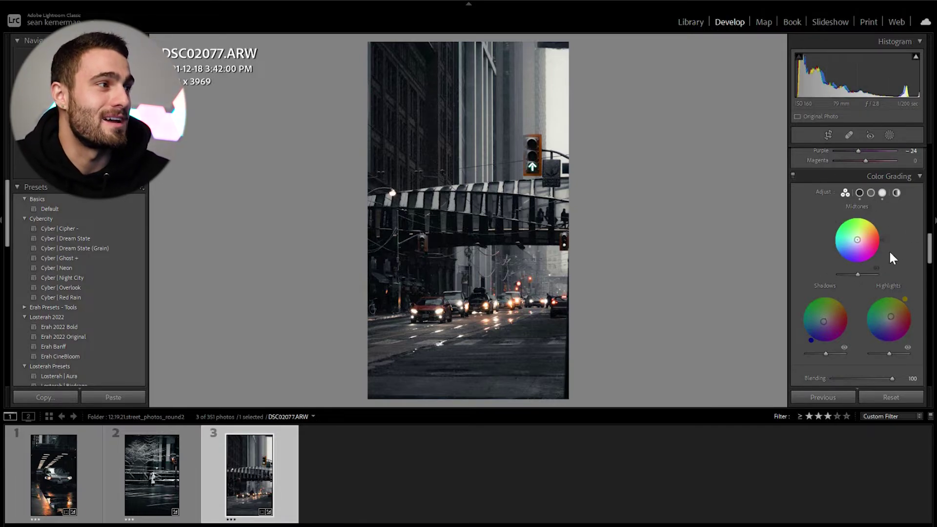
Examine the city traffic photo's Color Grading wheels for highlights, global, shadows, and midtones
left_click(883, 193)
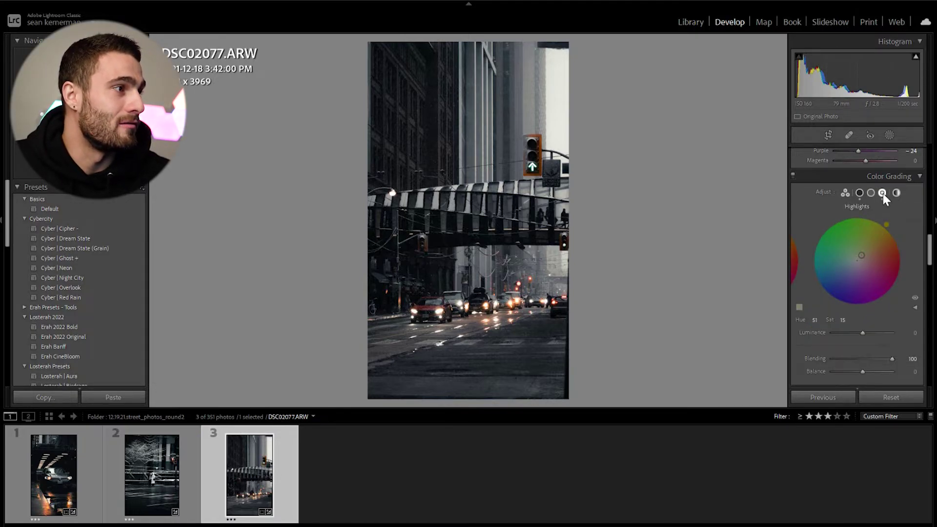
left_click(860, 193)
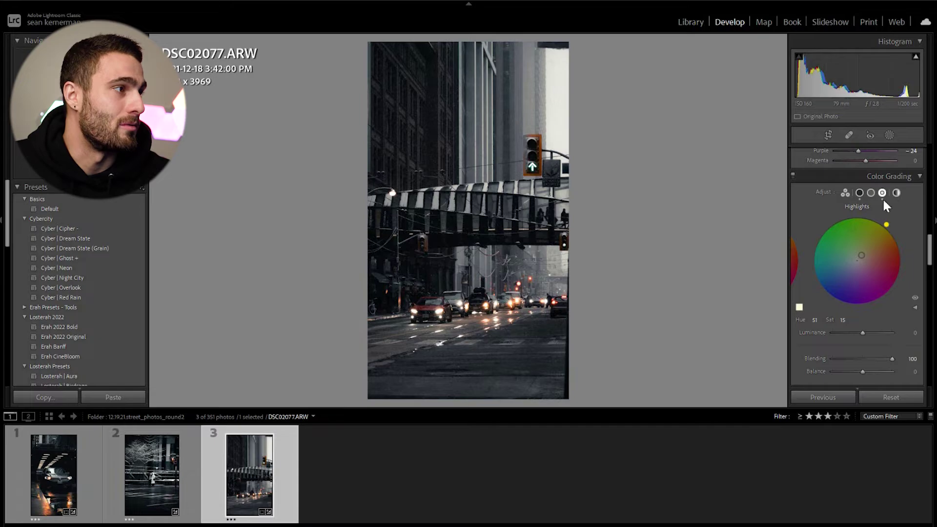
left_click(896, 193)
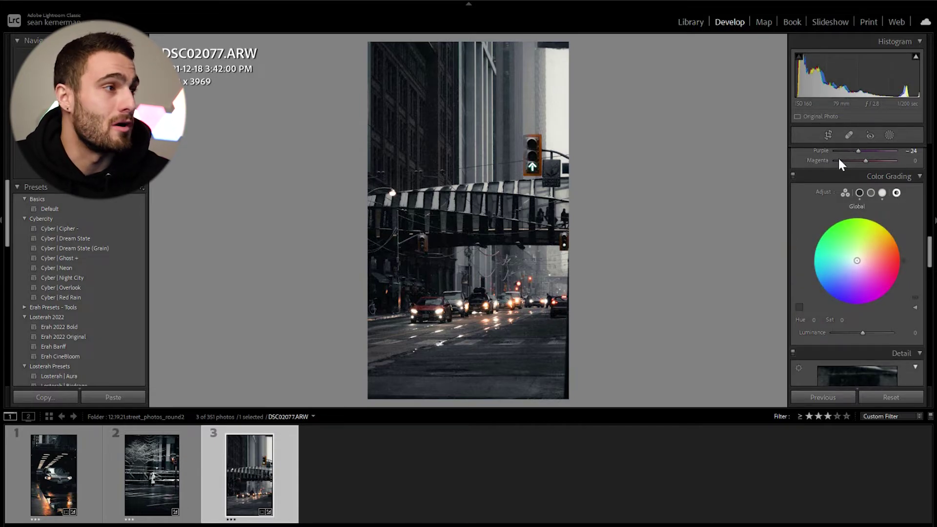
left_click(846, 192)
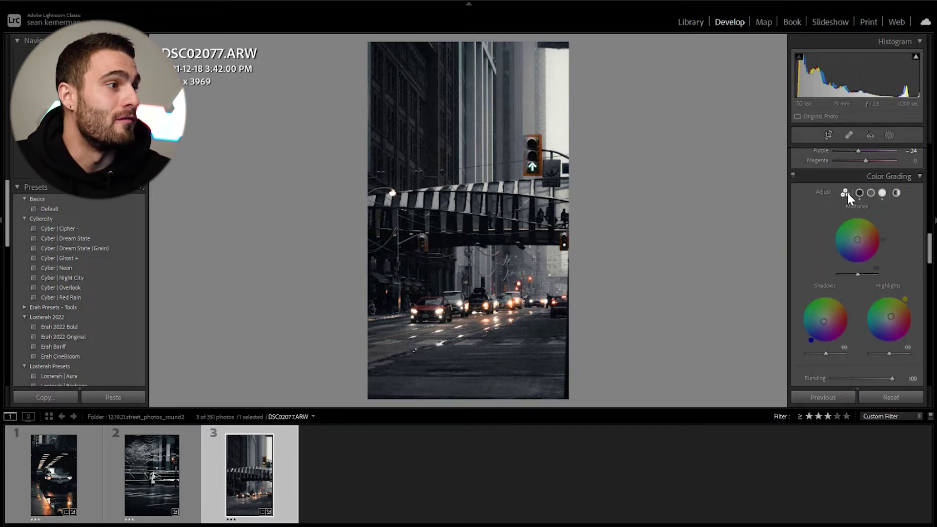
left_click_drag(824, 353, 824, 352)
key("ctrl+z")
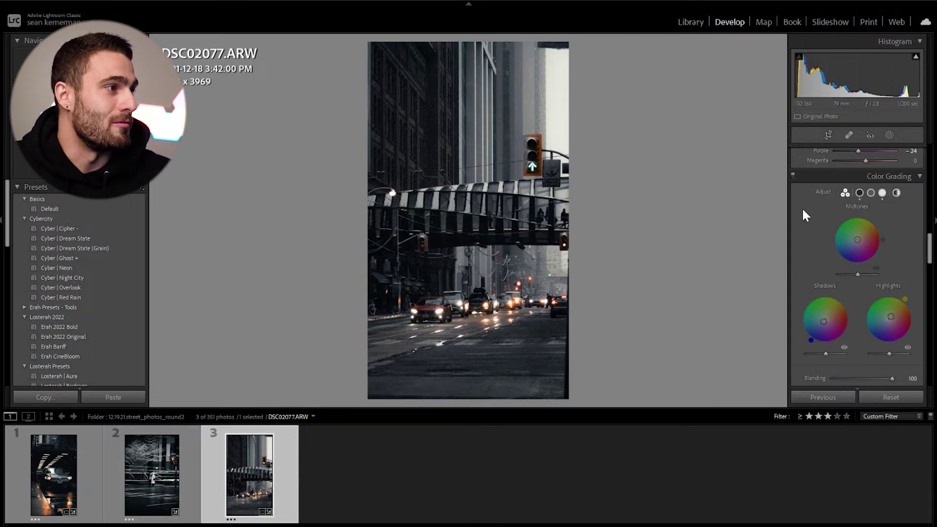
Review the city traffic photo's sharpening, noise reduction, lens correction, transform, and grain settings
scroll(803, 211, "down", 5)
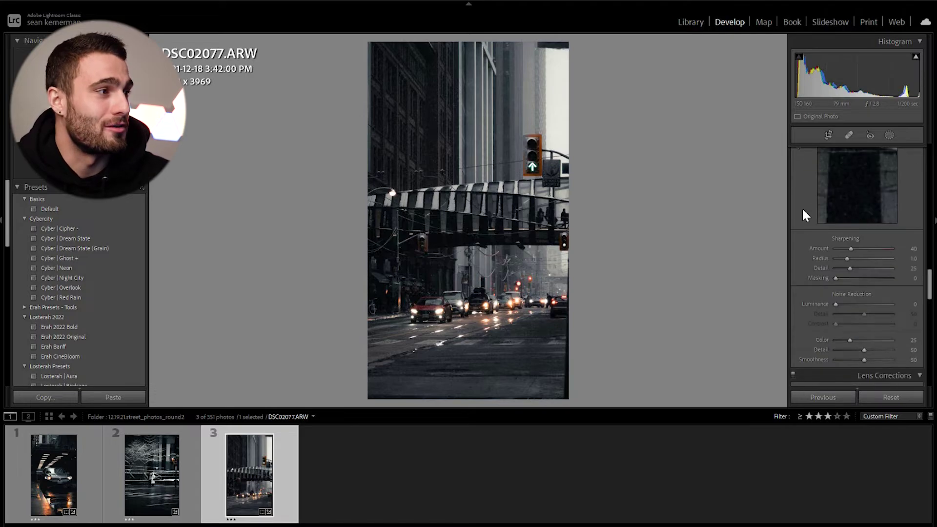
scroll(804, 214, "down", 2)
scroll(804, 215, "up", 5)
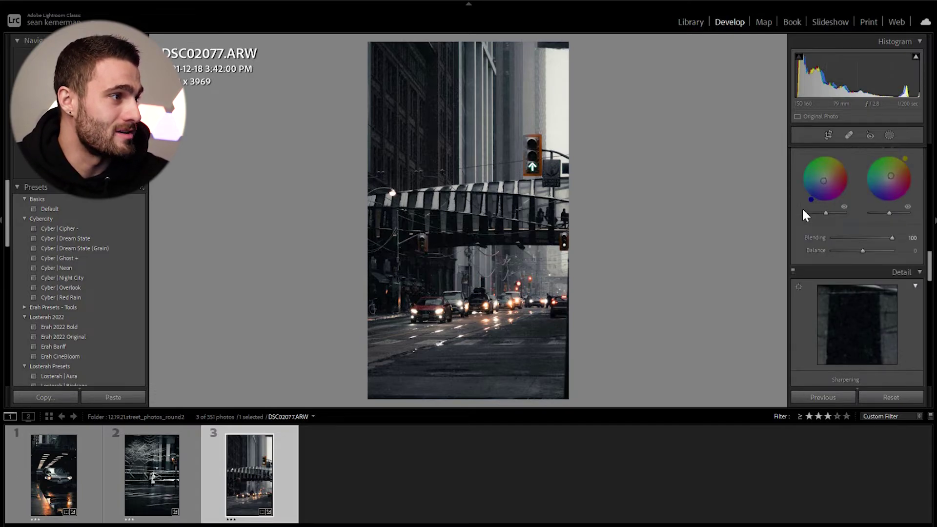
scroll(804, 211, "down", 3)
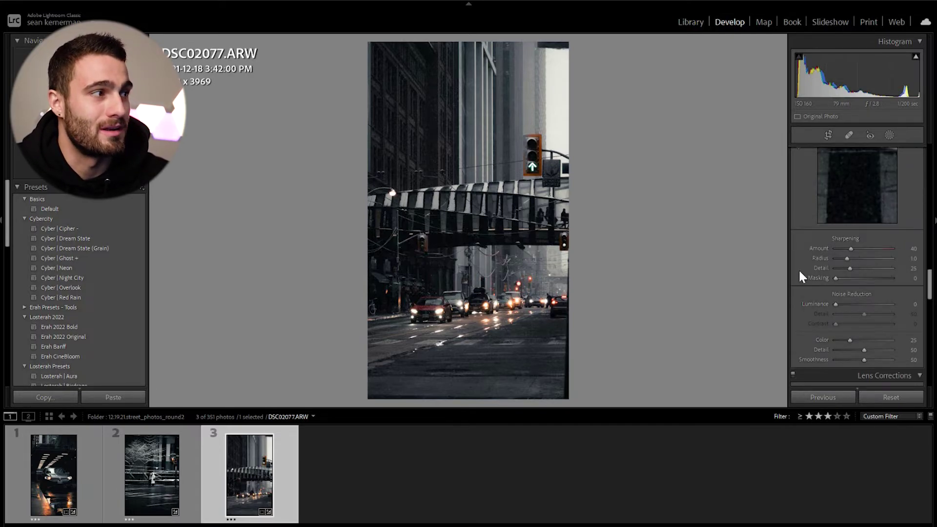
scroll(808, 262, "down", 8)
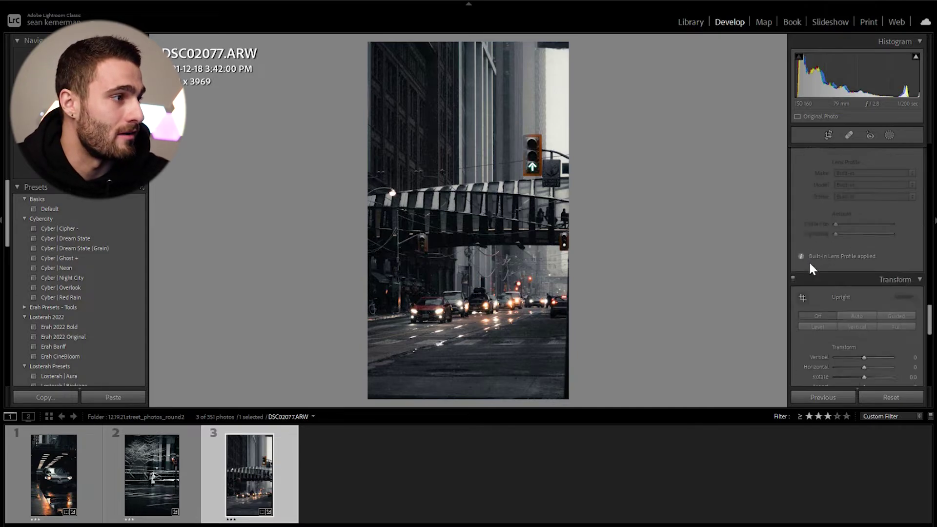
scroll(809, 260, "down", 2)
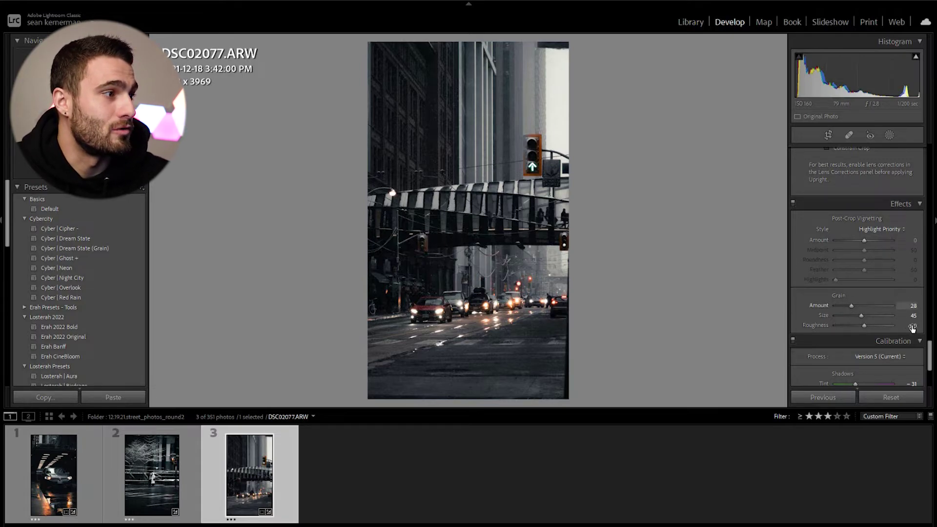
Inspect the grain up close in the city traffic photo and around the couple in the snowy street photo DSC01956
left_click(457, 228)
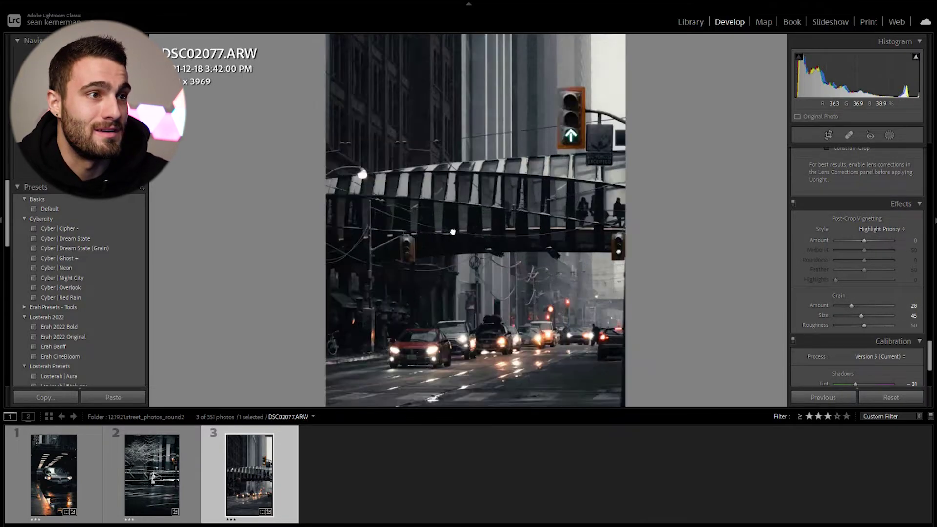
left_click(490, 245)
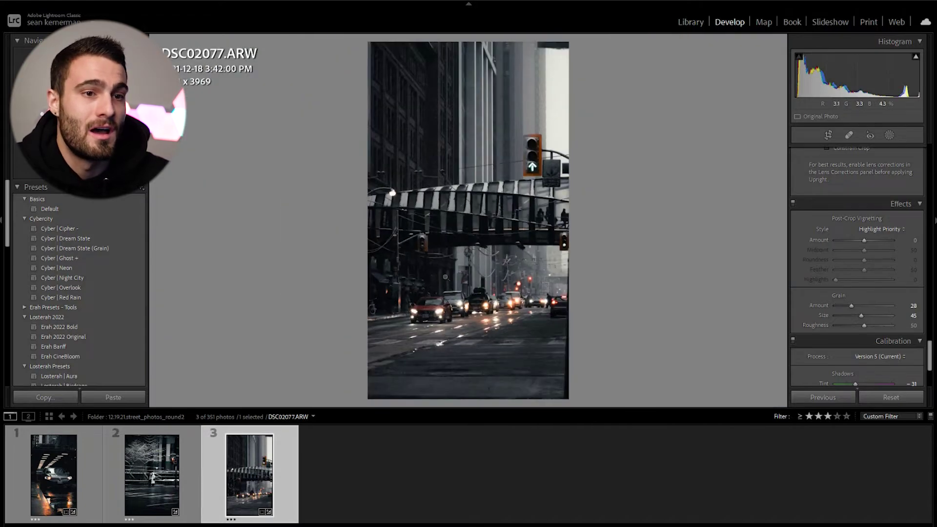
left_click(148, 479)
left_click(466, 229)
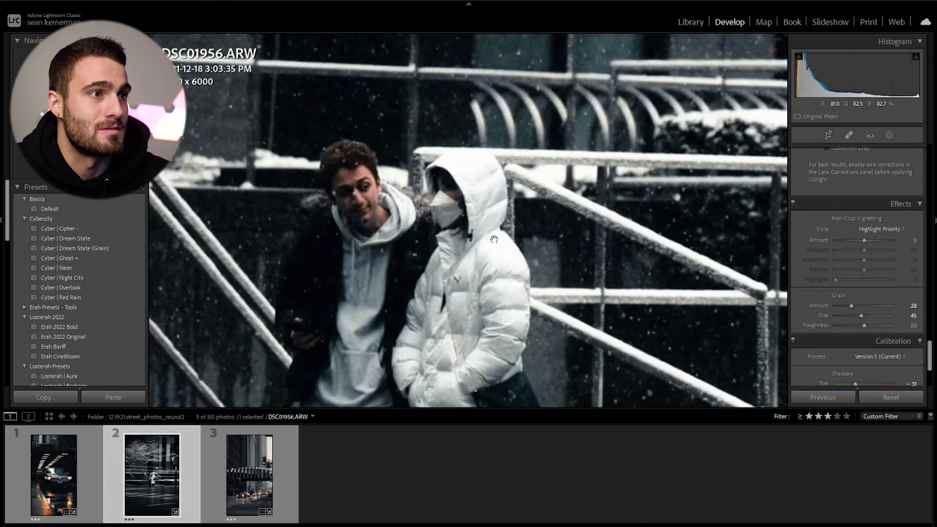
left_click(489, 235)
Crop the snowy street photo DSC01956 to a vertical 16 x 9 frame and straighten it to an angle of -0.76
left_click(828, 133)
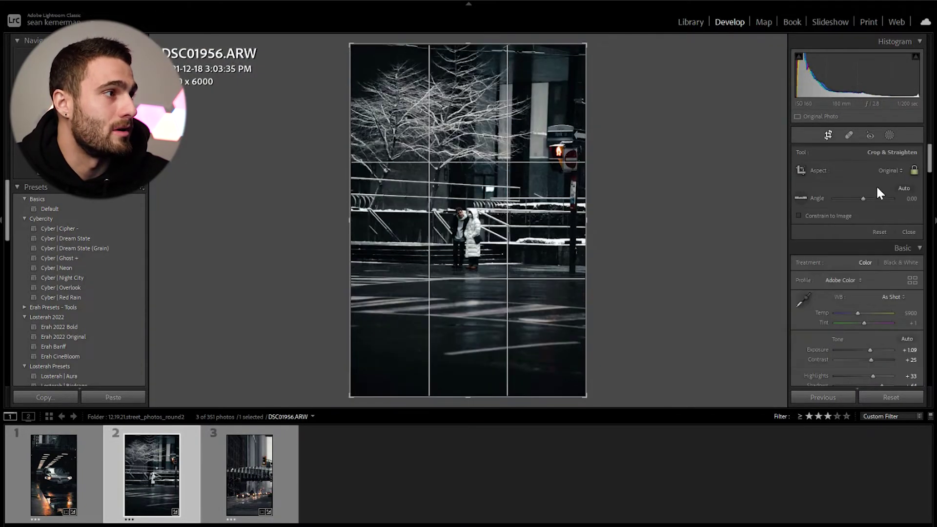
left_click(893, 170)
left_click(833, 325)
left_click_drag(662, 279, 664, 278)
key("Return")
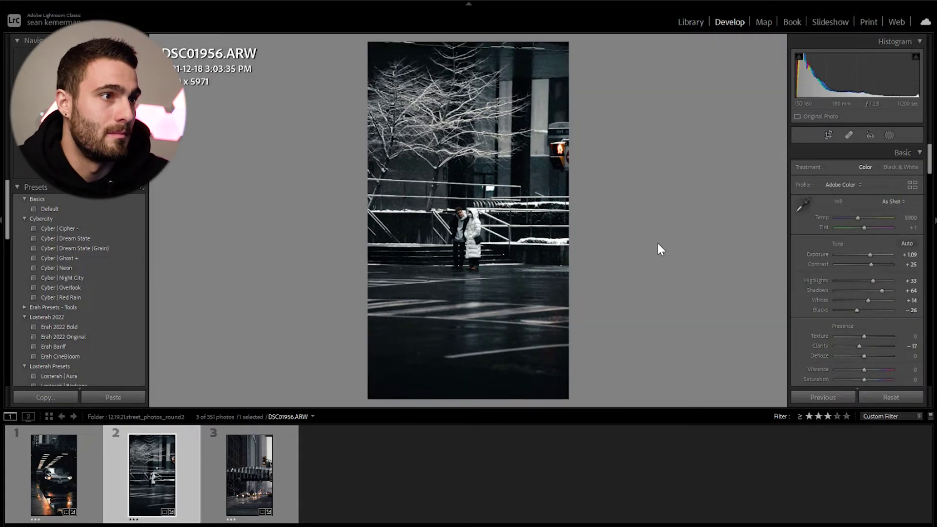
left_click(828, 135)
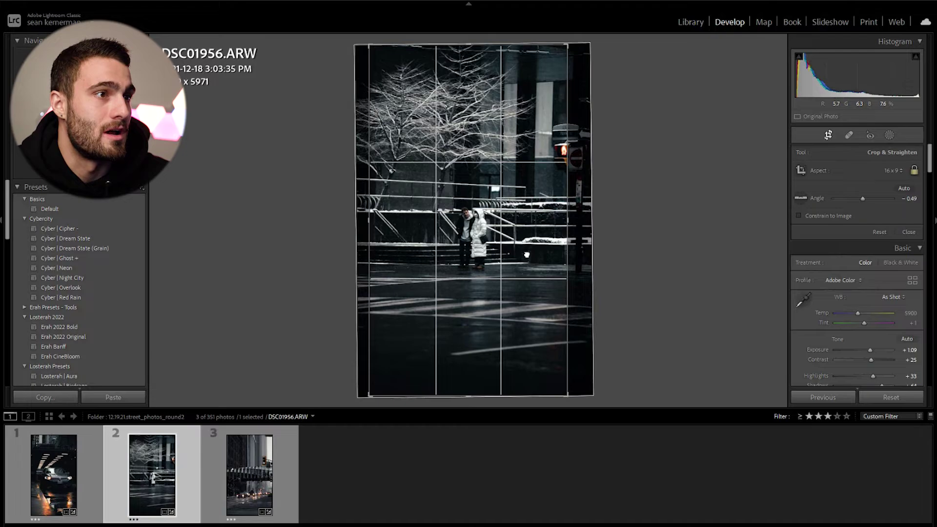
left_click_drag(631, 255, 634, 254)
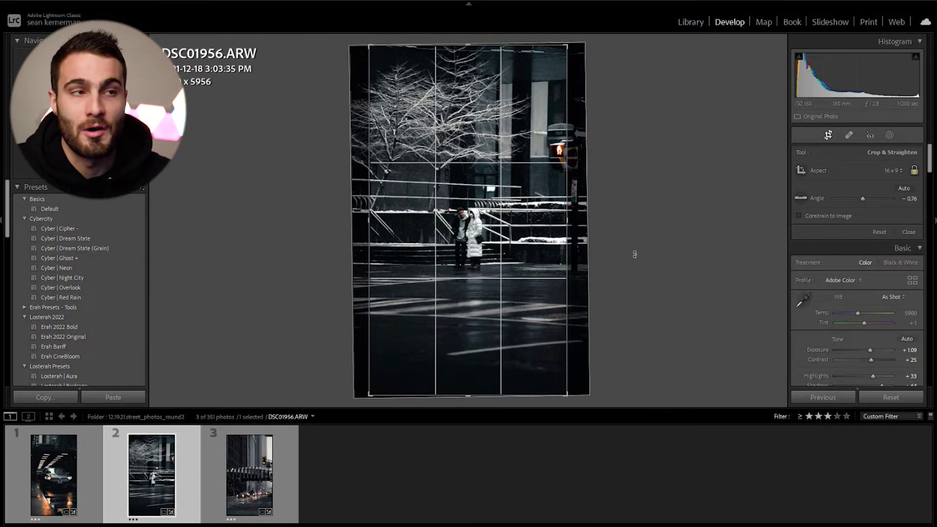
key("Return")
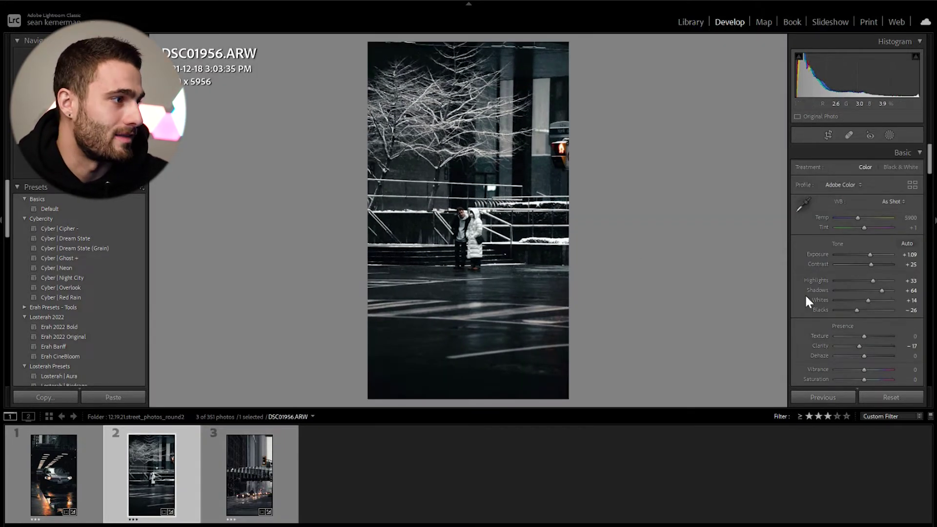
Compare the snowy street photo with its Calibration adjustments turned off and on
scroll(801, 315, "down", 20)
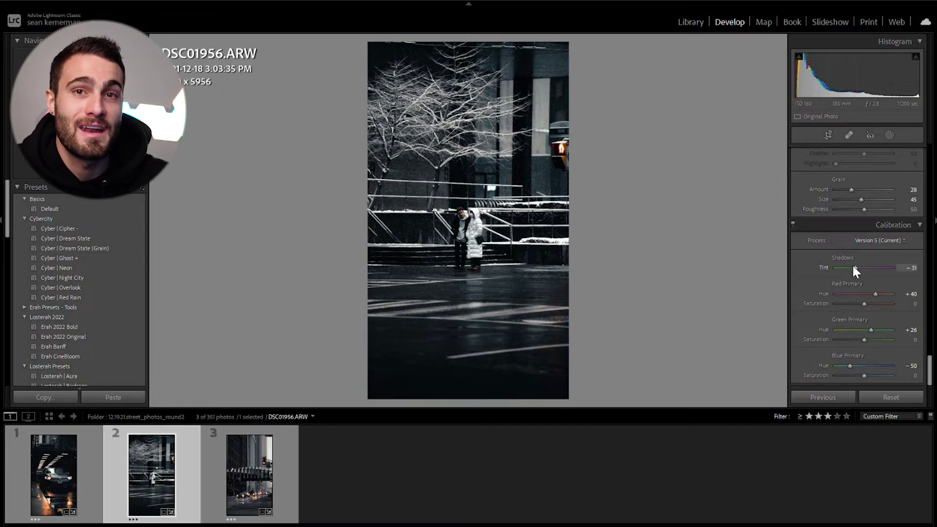
left_click(792, 224)
left_click(792, 224)
left_click(792, 224)
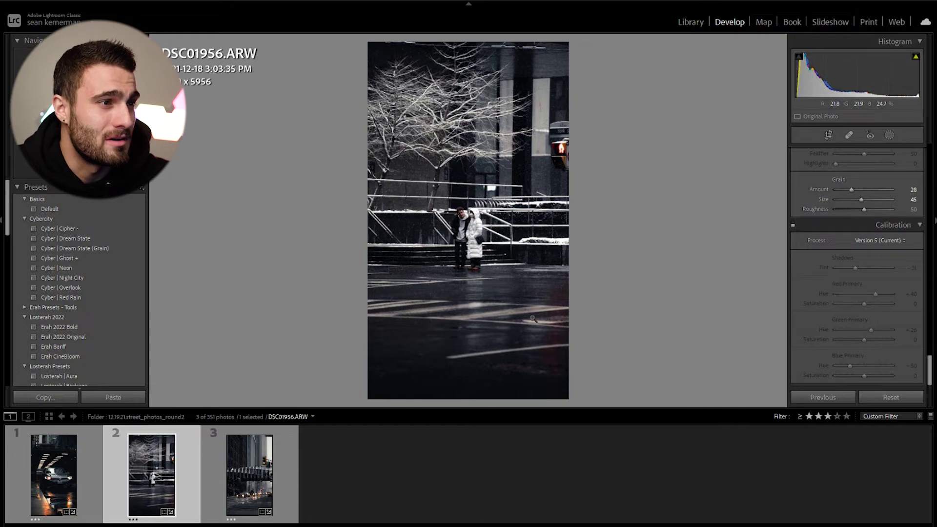
left_click(794, 224)
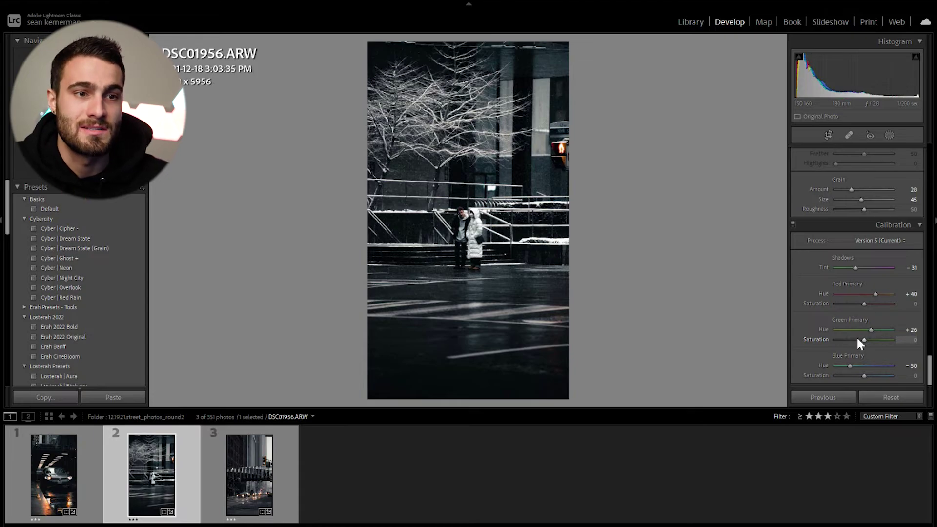
Try a Green Primary Hue of -70 in Calibration while viewing the couple up close, and settle on +18
left_click(471, 239)
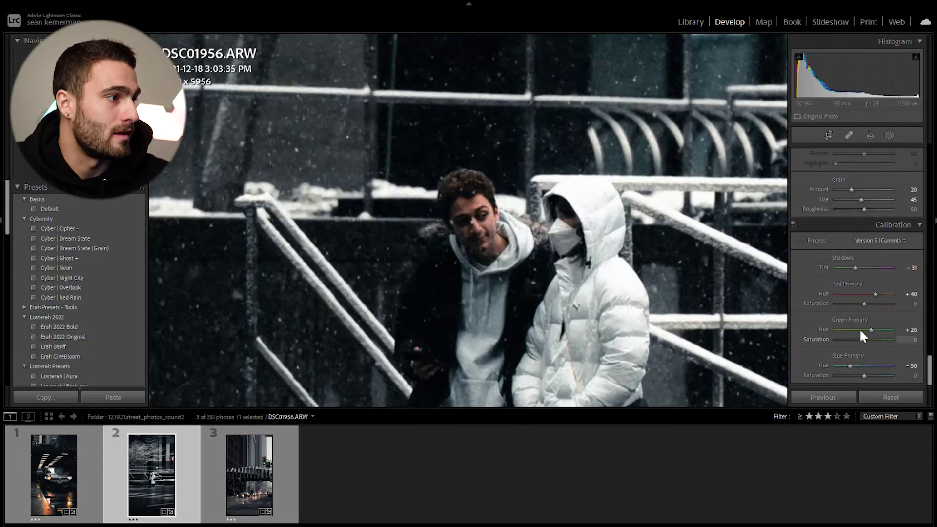
left_click_drag(870, 330, 851, 330)
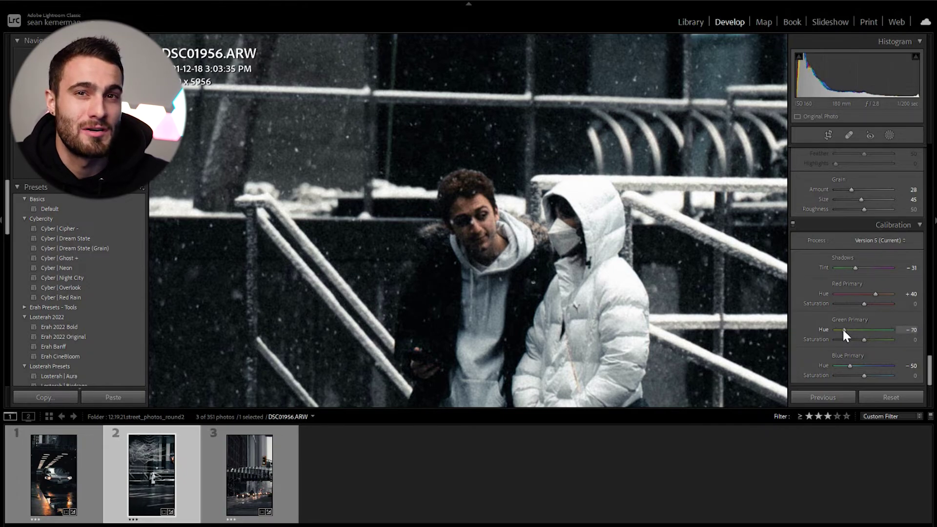
left_click_drag(844, 330, 869, 329)
left_click(433, 220)
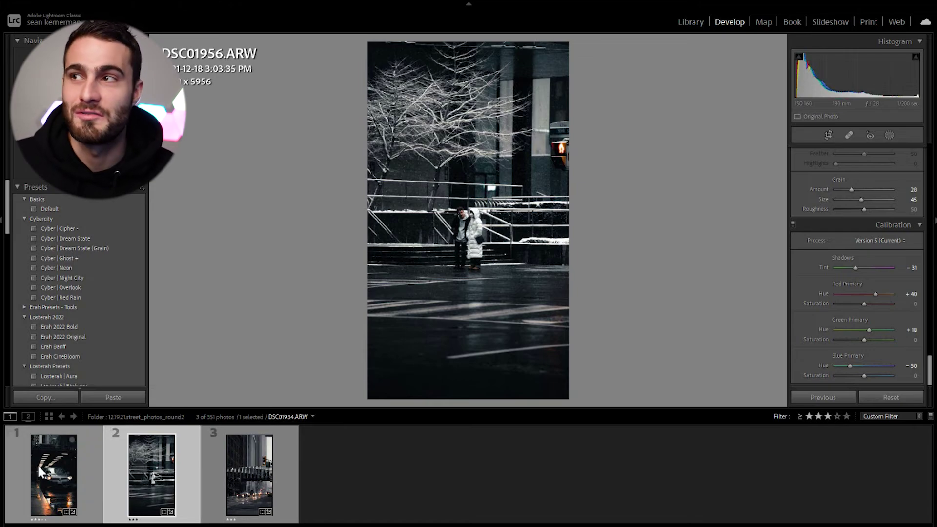
Open the car photo DSC01934 in Photoshop for editing with its Lightroom adjustments
left_click(50, 478)
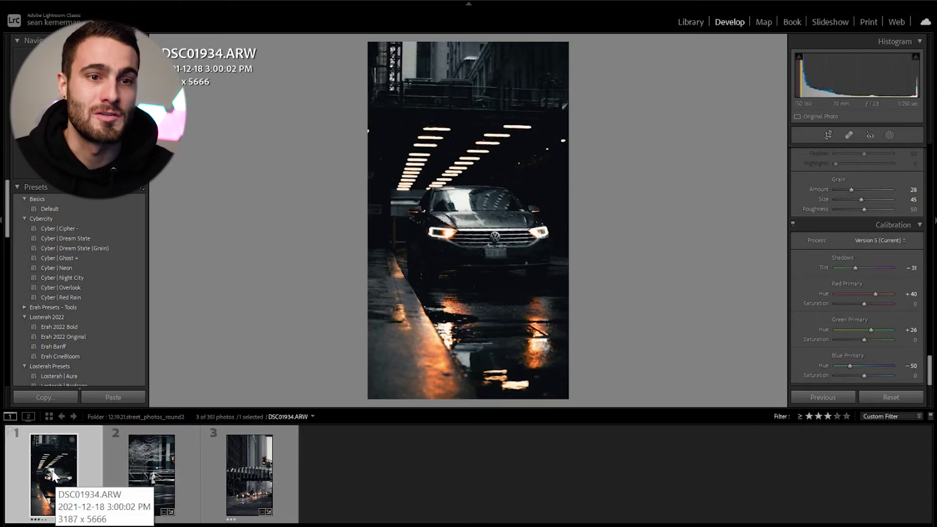
right_click(54, 474)
mouse_move(205, 155)
left_click(302, 156)
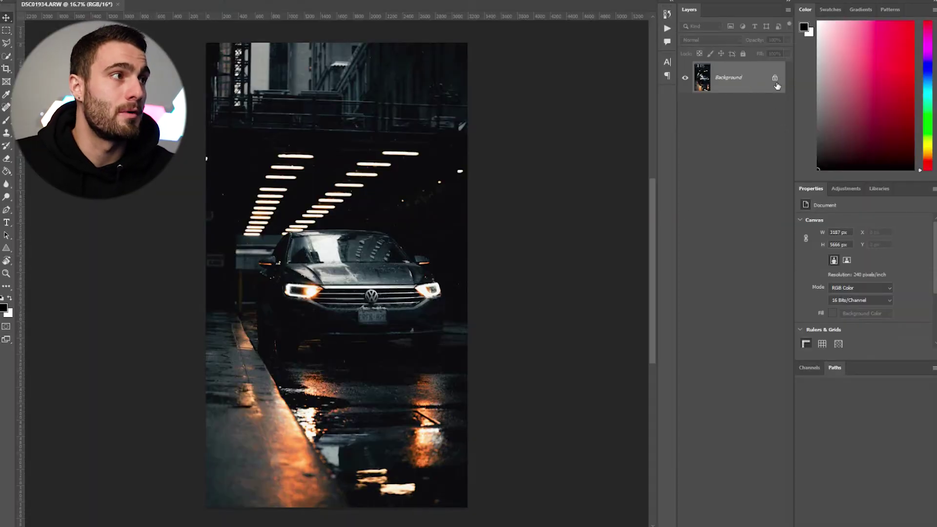
Unlock the car photo's background layer and duplicate it
left_click(775, 79)
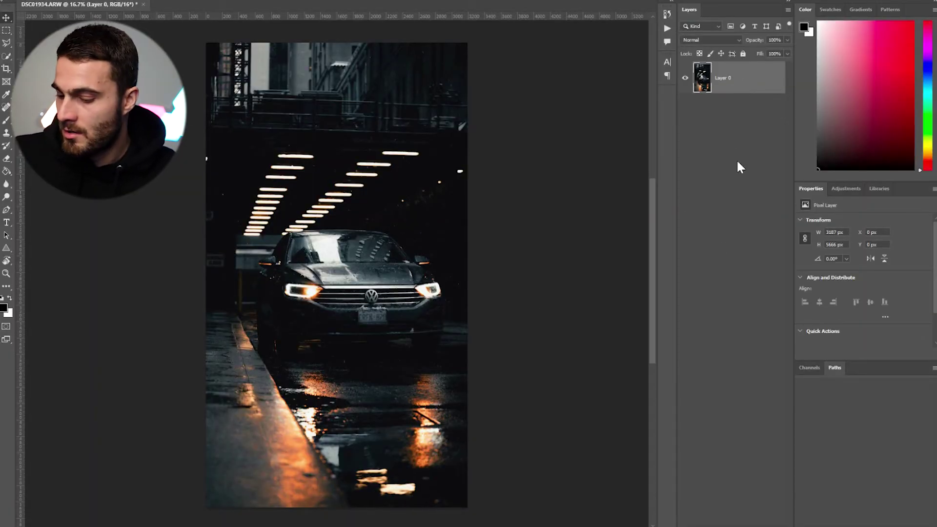
key("ctrl+j")
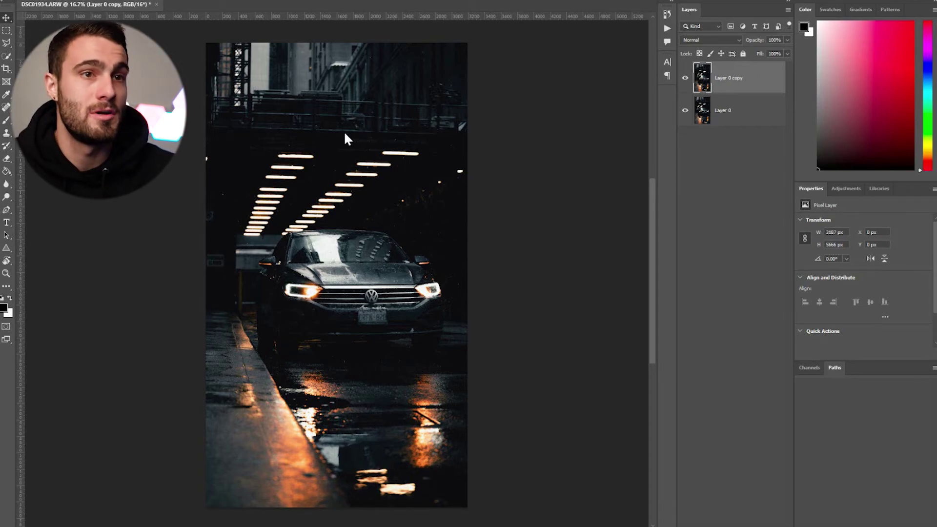
Run Apply Image on the duplicate layer with Multiply blending at 100% opacity, and set that layer's blend mode to Screen
key("ctrl+alt+shift+a")
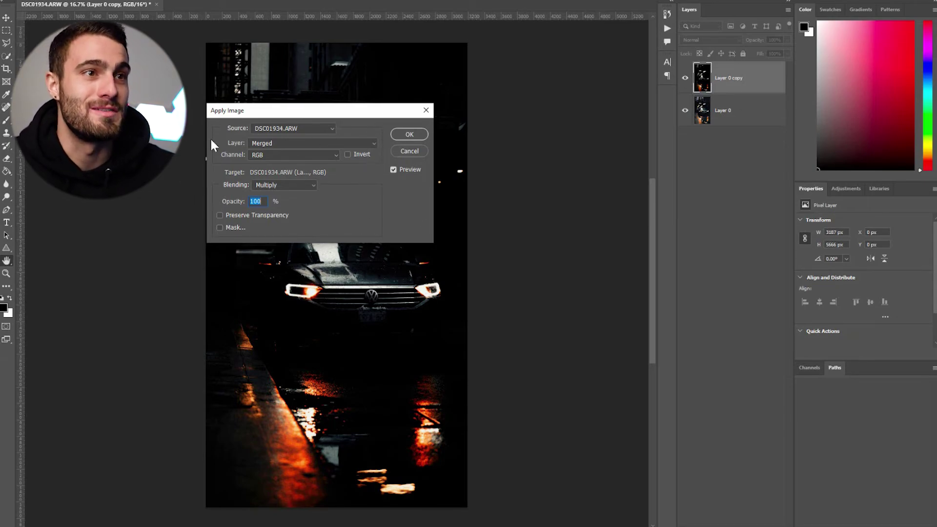
left_click(408, 135)
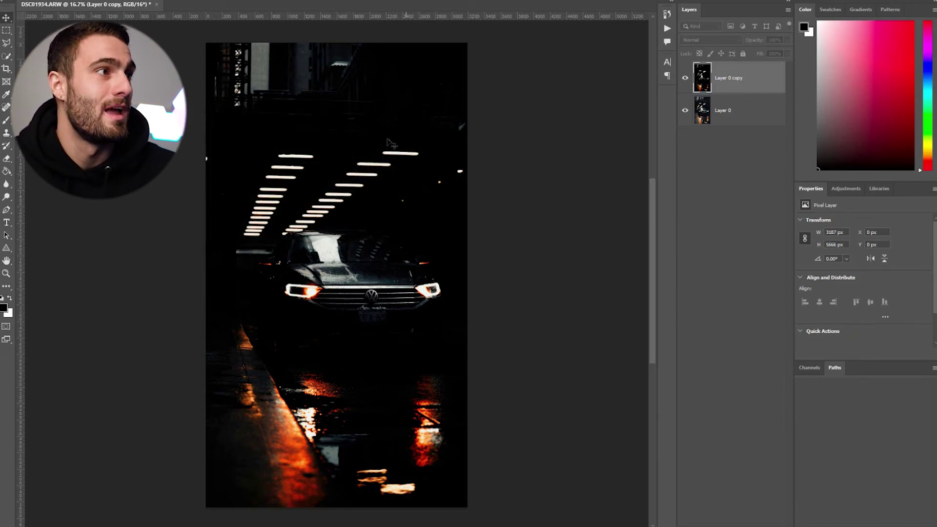
left_click(736, 40)
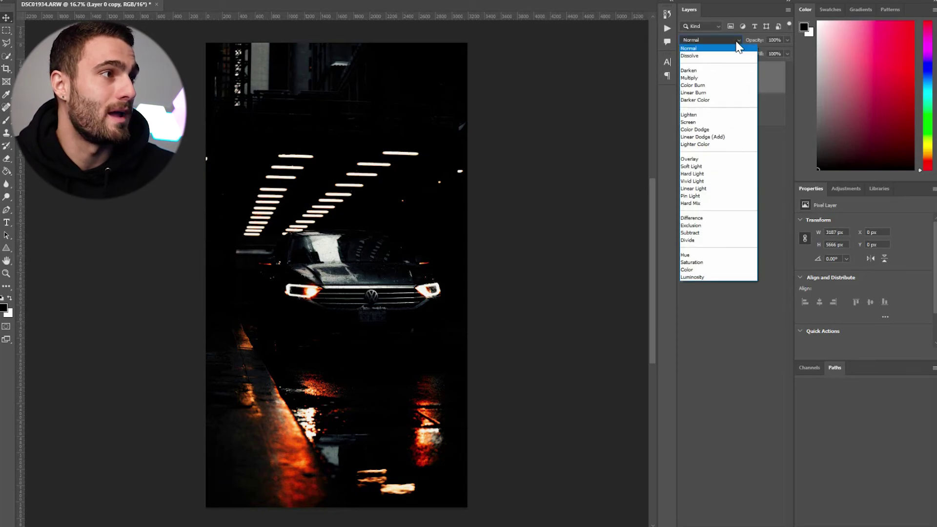
left_click(708, 122)
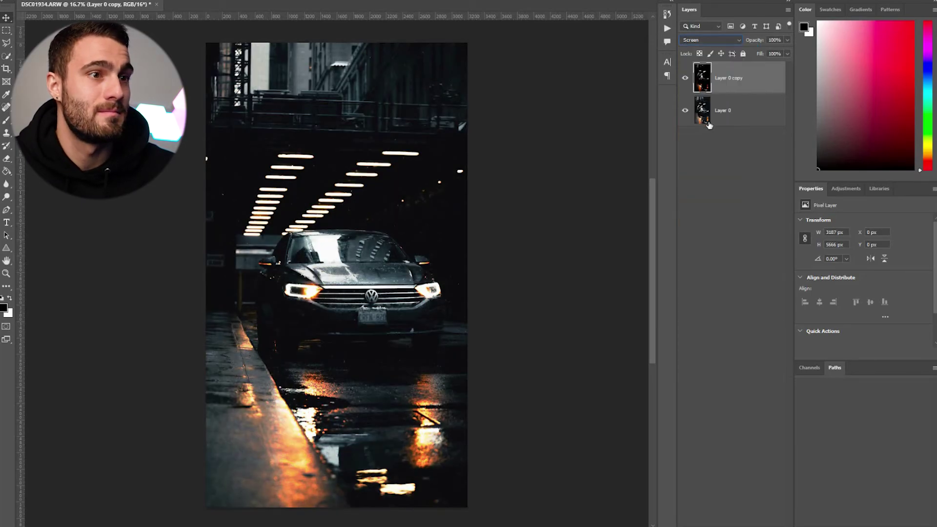
Compare the photo with and without the Screen-blended duplicate layer, and convert that layer to a Smart Object
left_click(685, 78)
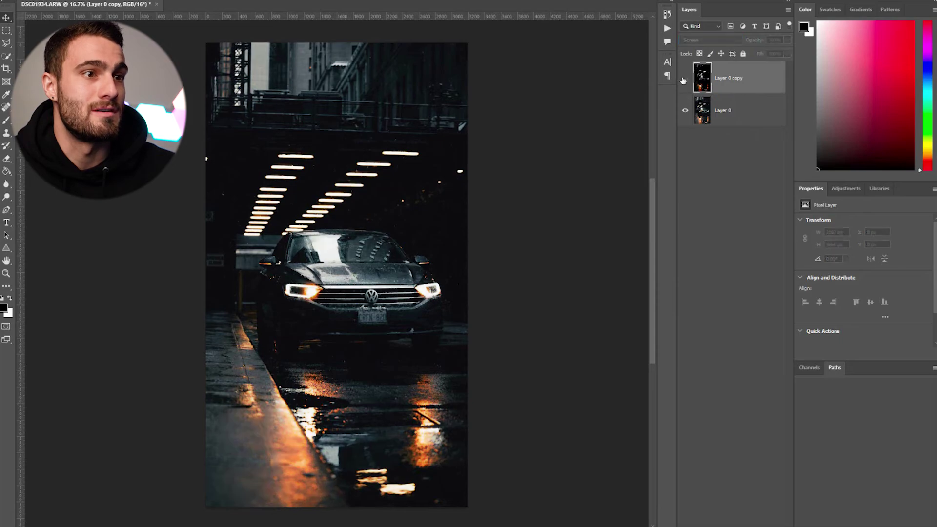
left_click(684, 78)
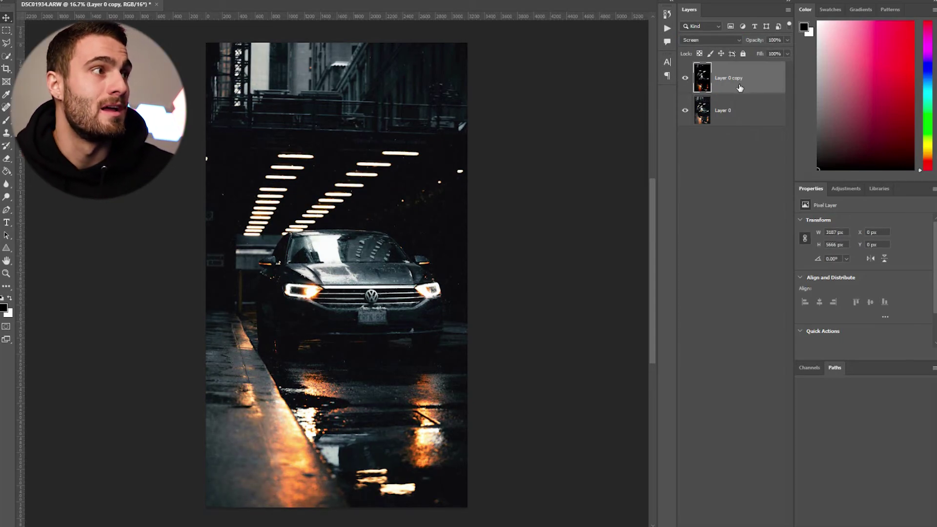
right_click(751, 81)
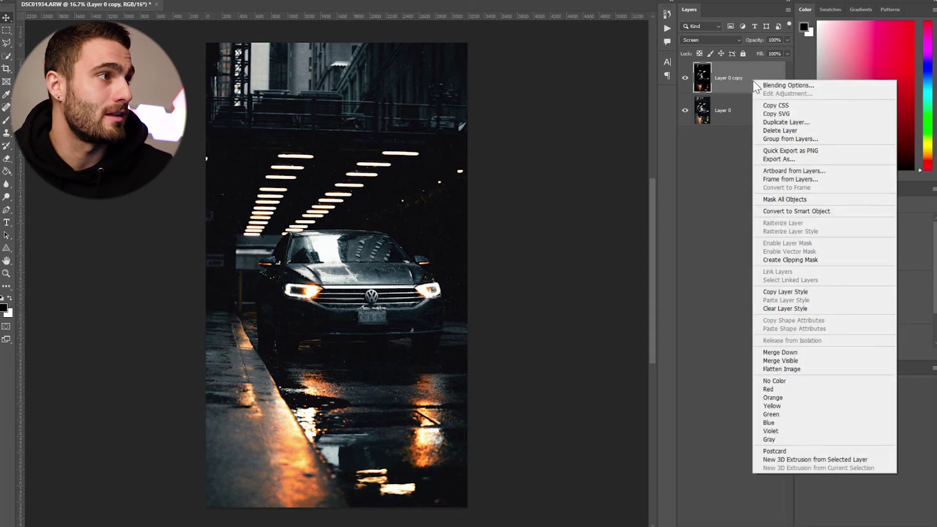
left_click(791, 211)
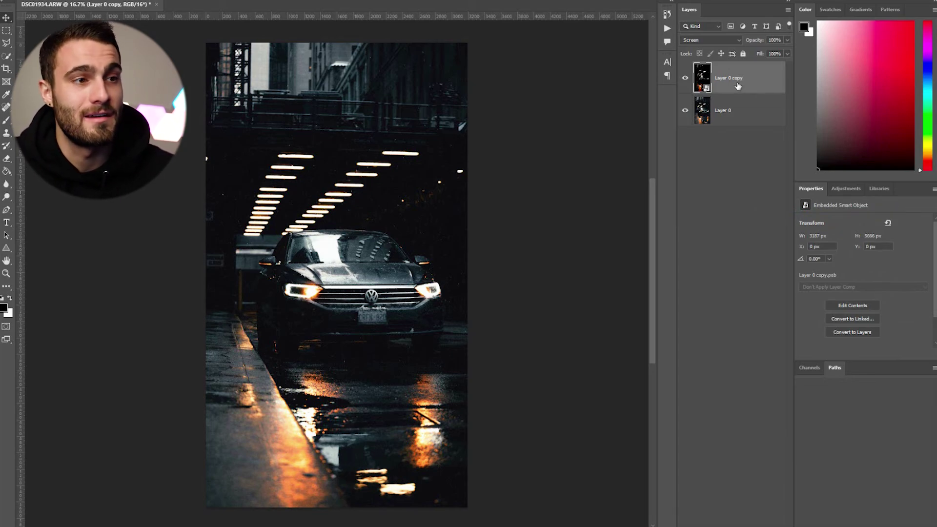
Apply a Gaussian Blur with a radius of 118.7 pixels to the duplicate layer and compare the photo with and without the glow
left_click(131, 1)
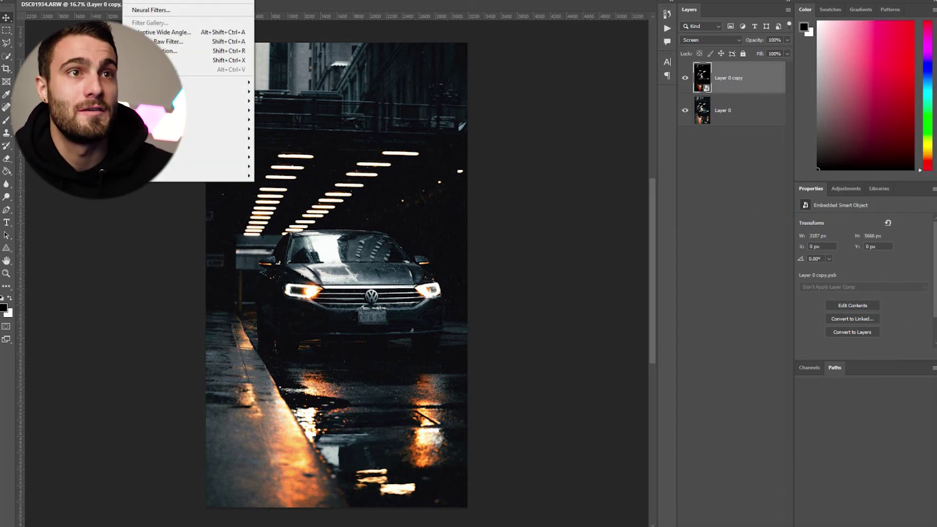
mouse_move(202, 93)
left_click(282, 129)
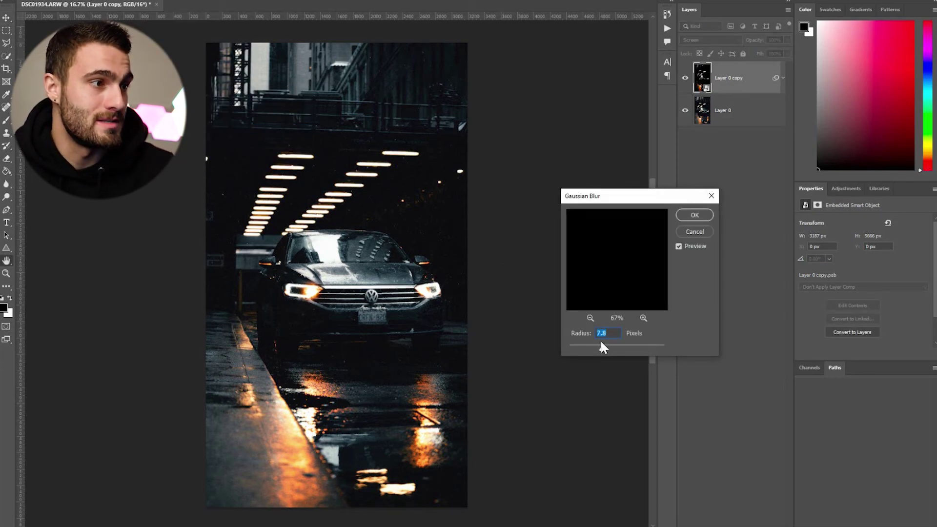
mouse_move(623, 349)
left_mouse_down()
mouse_move(611, 349)
mouse_move(625, 348)
left_mouse_up()
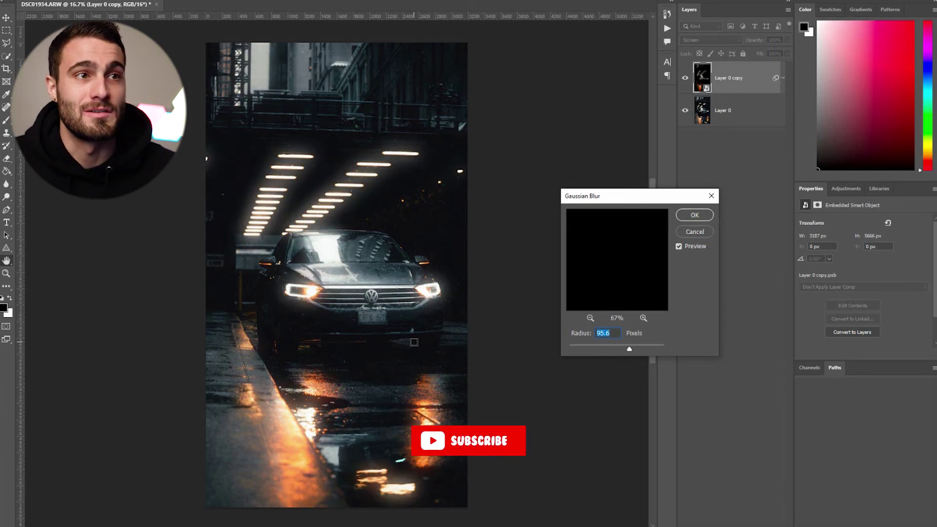
left_click_drag(630, 348, 633, 349)
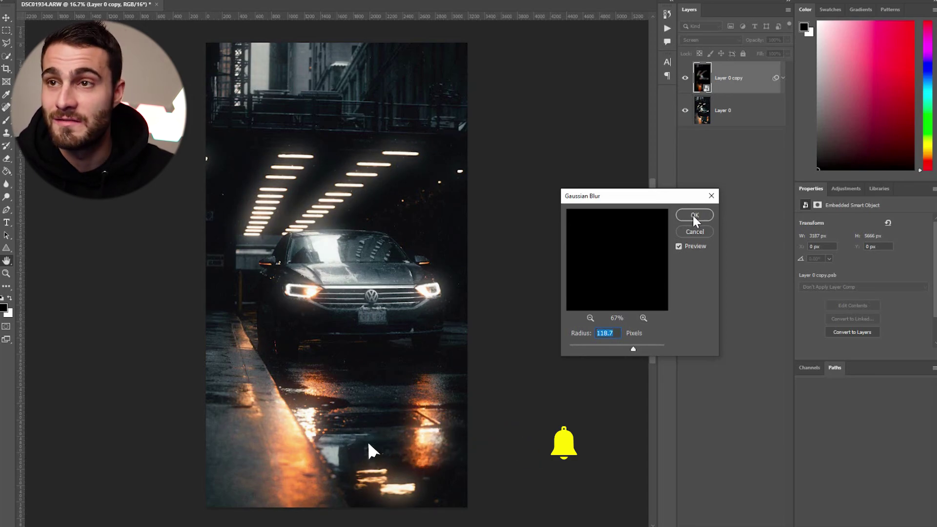
left_click(693, 216)
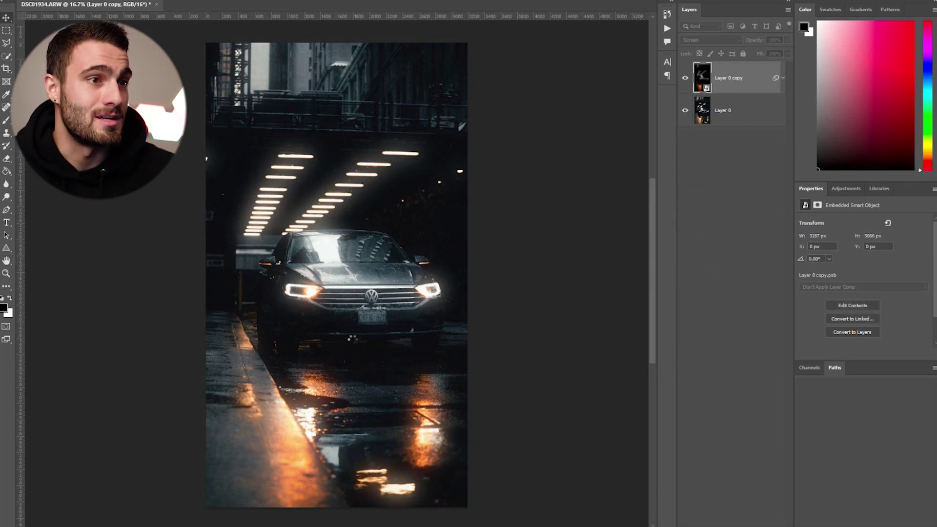
left_click(685, 79)
left_click(685, 79)
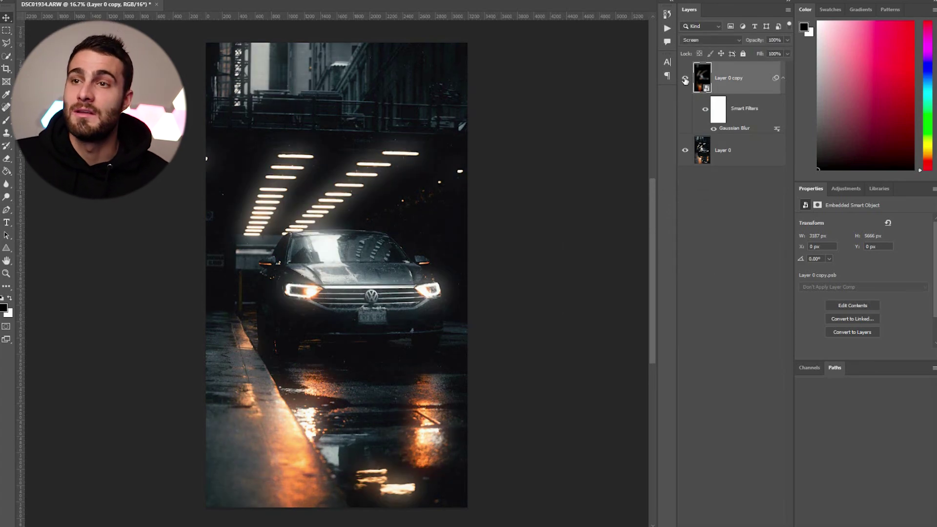